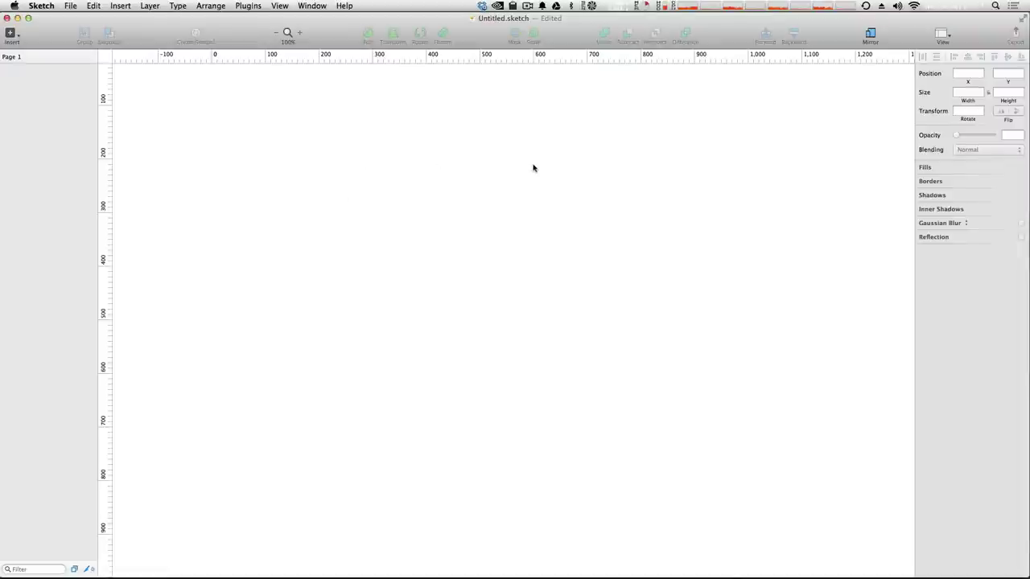
# Step: Draw Rectangle 1 and set its size to exactly 200 wide by 300 tall
pyautogui.press('r')
pyautogui.moveTo(437, 110); pyautogui.dragTo(541, 260)
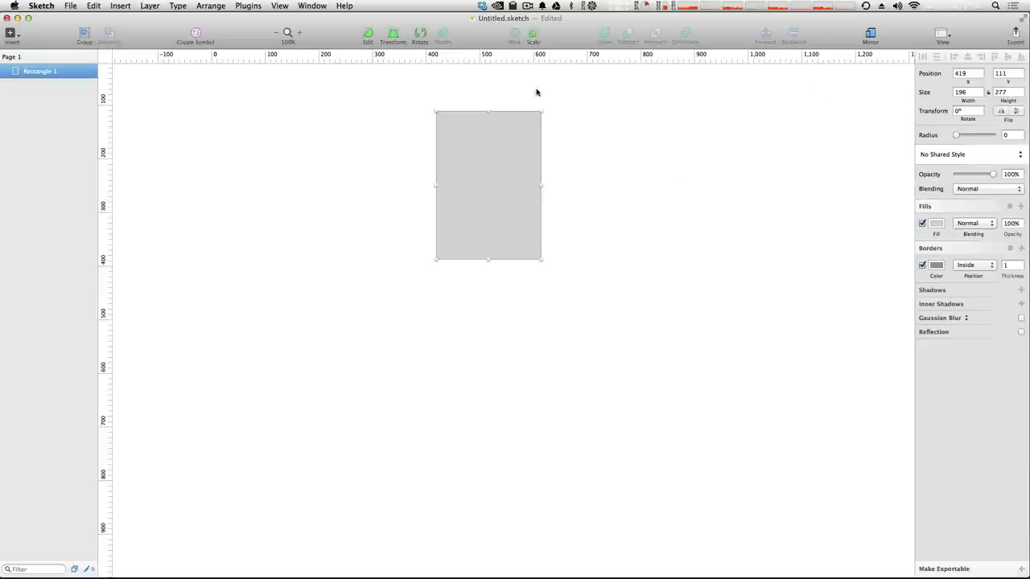
pyautogui.click(960, 73)
pyautogui.press('Tab')
pyautogui.click(968, 92)
pyautogui.write('200')
pyautogui.press('Tab')
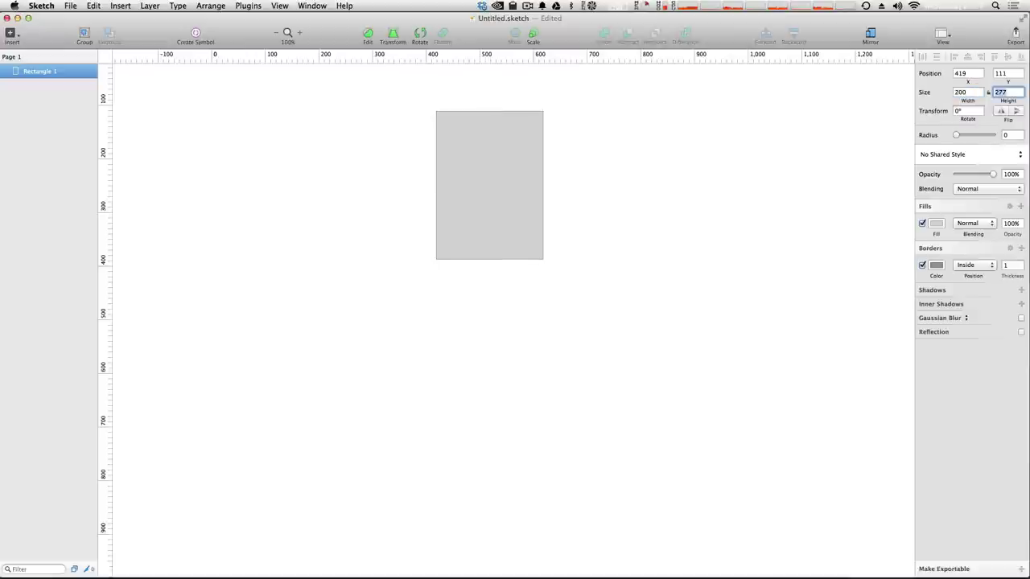
pyautogui.write('300')
pyautogui.press('Return')
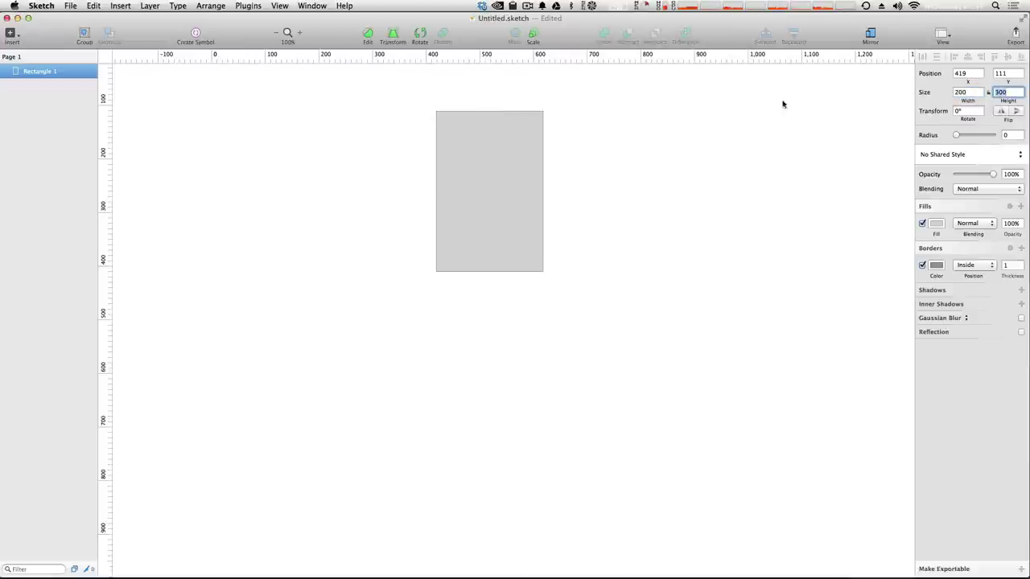
pyautogui.click(719, 118)
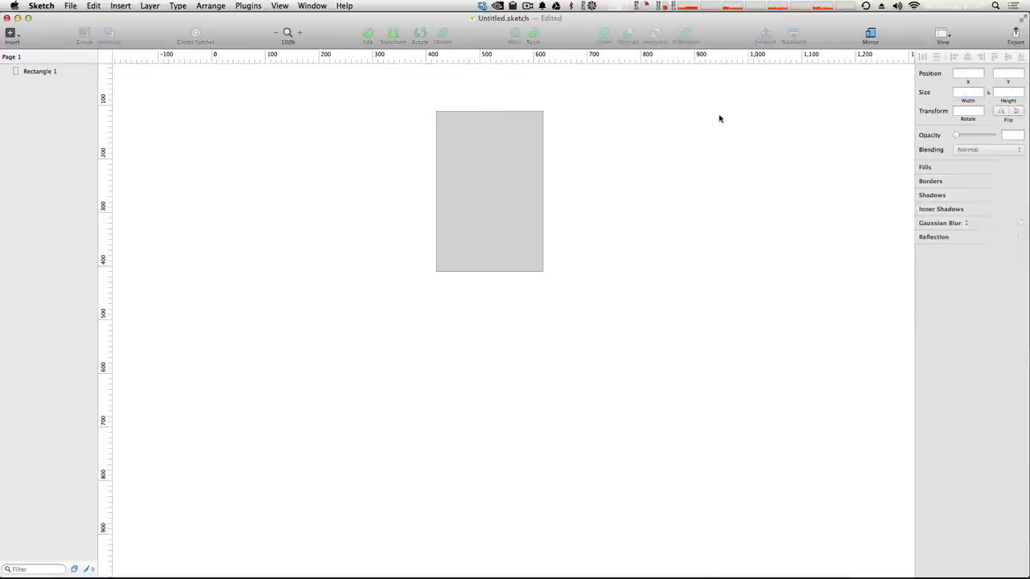
pyautogui.click(491, 163)
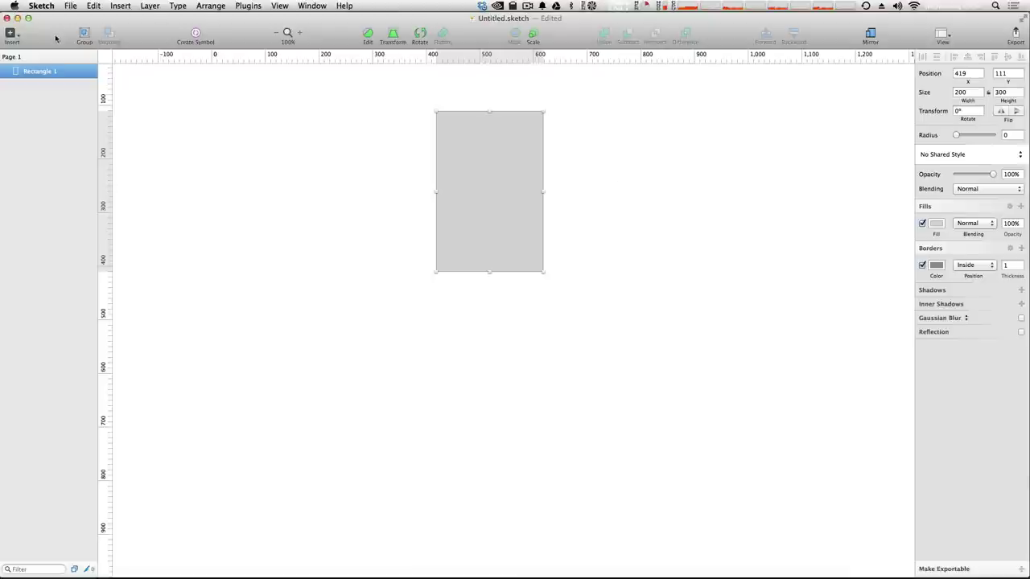
# Step: Draw a diagonal line left of the rectangle with border thickness 11
pyautogui.click(11, 35)
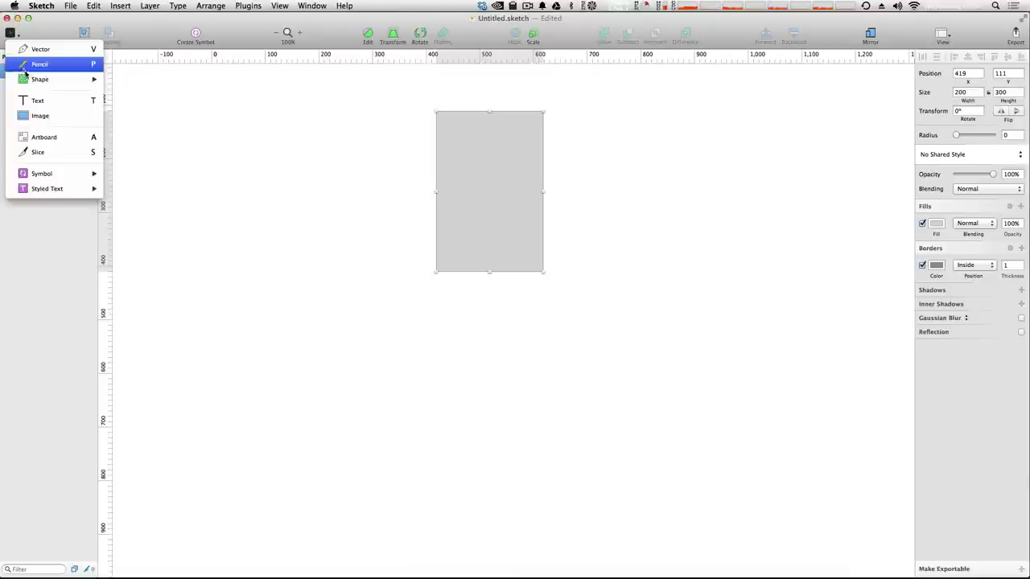
pyautogui.moveTo(30, 83)
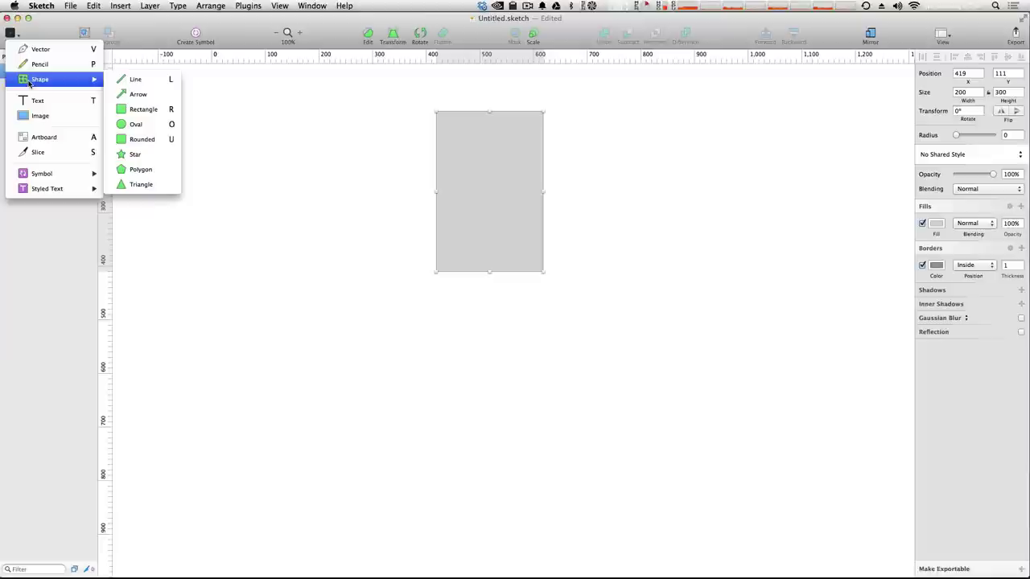
pyautogui.click(168, 82)
pyautogui.moveTo(292, 113)
pyautogui.mouseDown()
pyautogui.moveTo(400, 292)
pyautogui.moveTo(370, 256)
pyautogui.mouseUp()
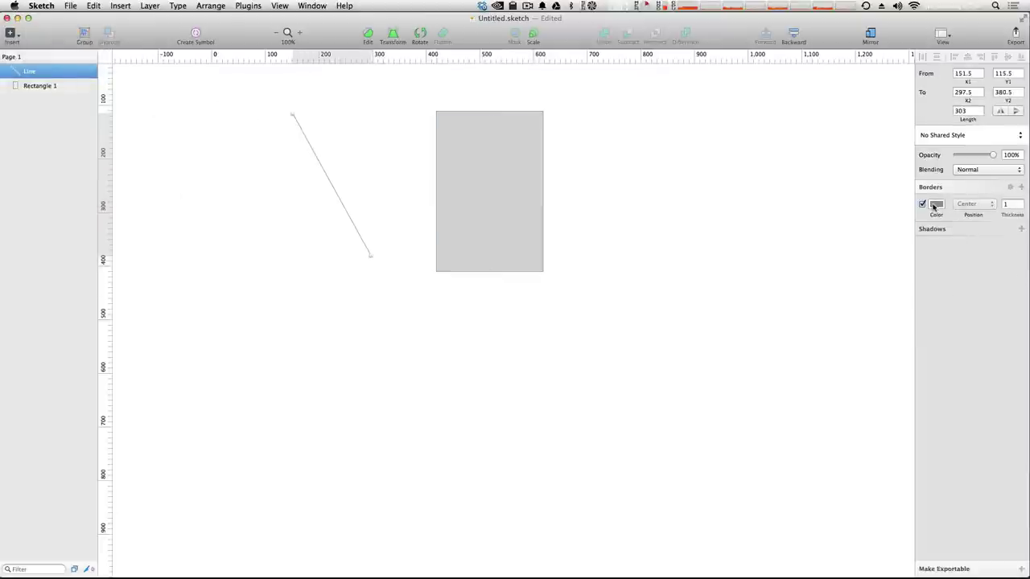
pyautogui.click(1009, 204)
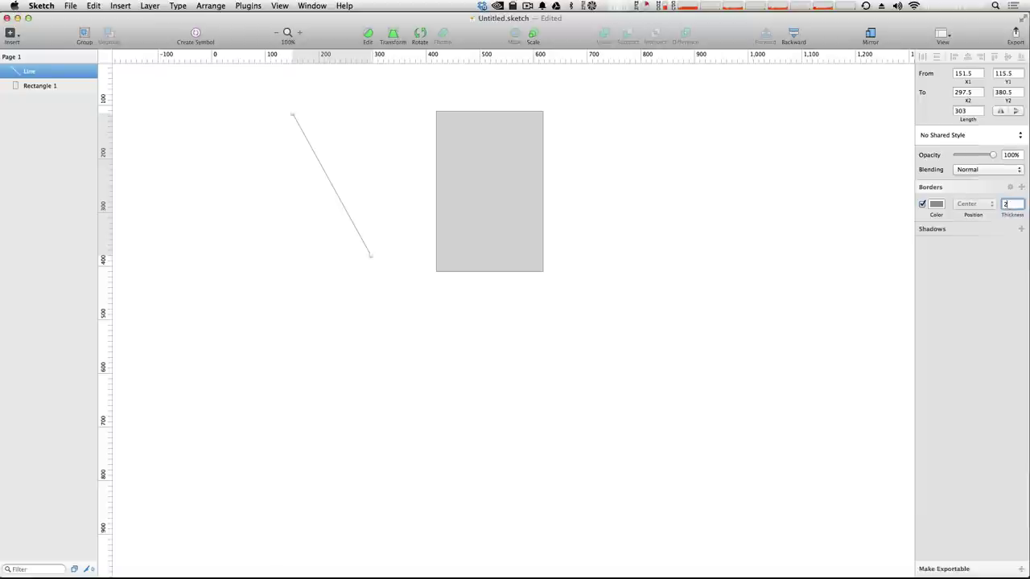
pyautogui.press('Up')
pyautogui.press('Up')
pyautogui.press('Up')
pyautogui.press('Up')
pyautogui.press('Up')
pyautogui.press('Up')
pyautogui.press('Up')
pyautogui.press('Up')
pyautogui.press('Up')
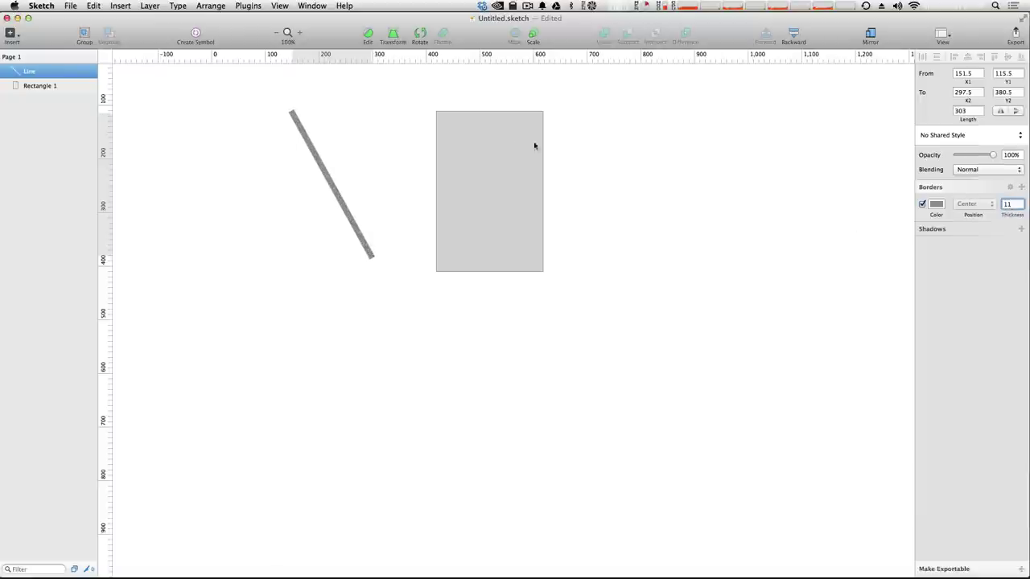
pyautogui.click(165, 108)
# Step: Draw a short arrow to the right of the rectangle
pyautogui.click(10, 33)
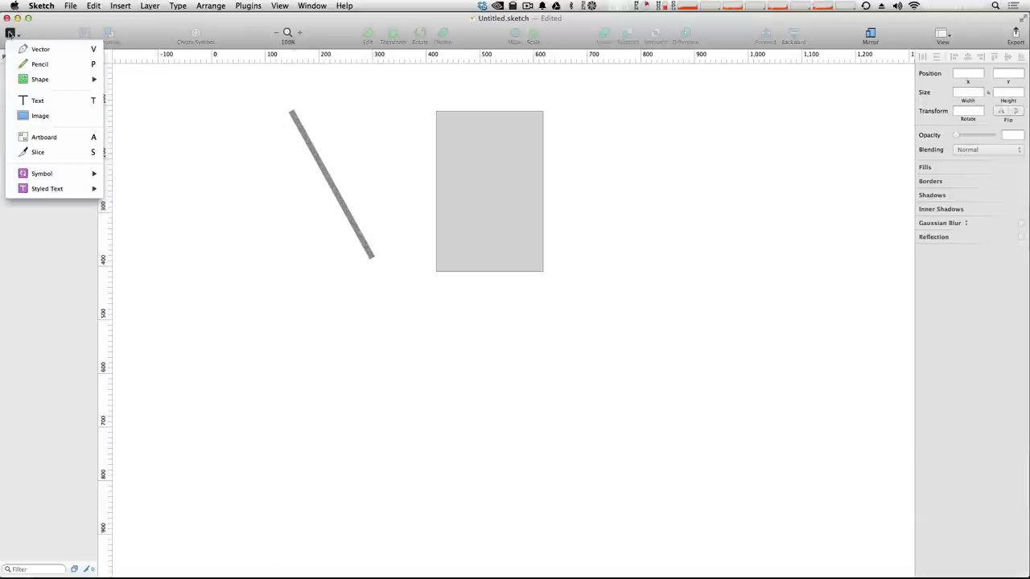
pyautogui.moveTo(48, 79)
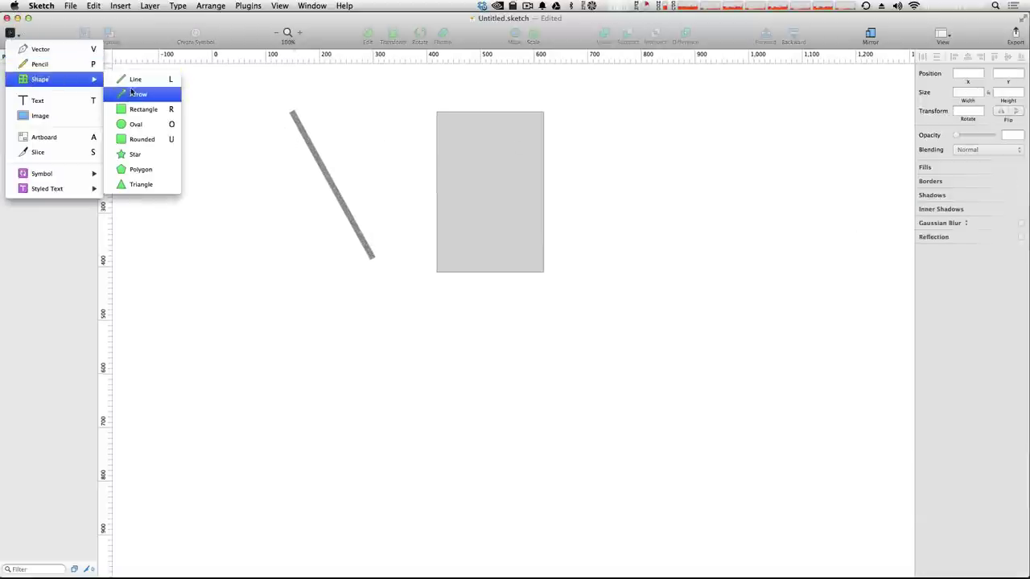
pyautogui.moveTo(629, 137); pyautogui.dragTo(659, 171)
pyautogui.click(703, 158)
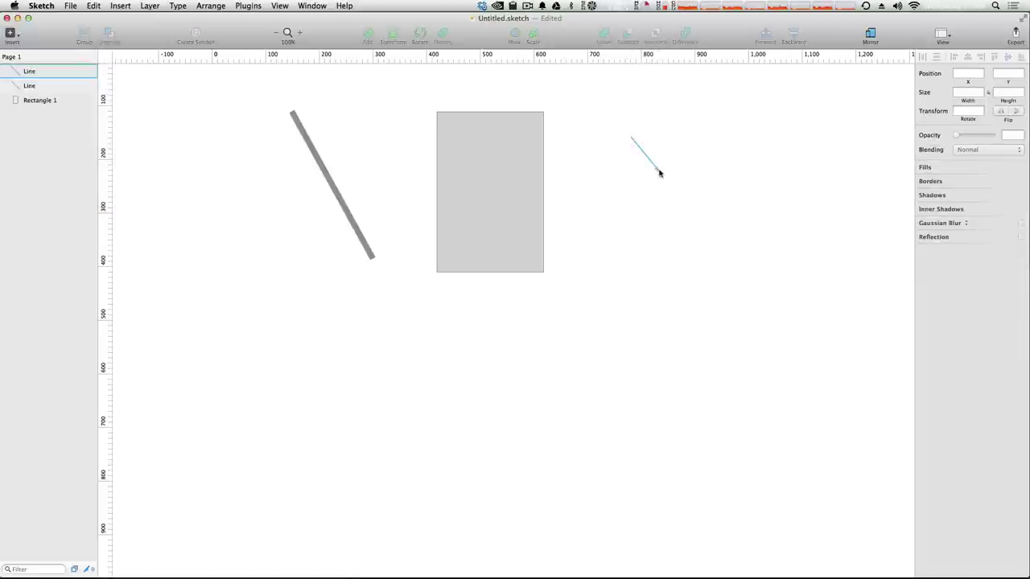
pyautogui.click(657, 169)
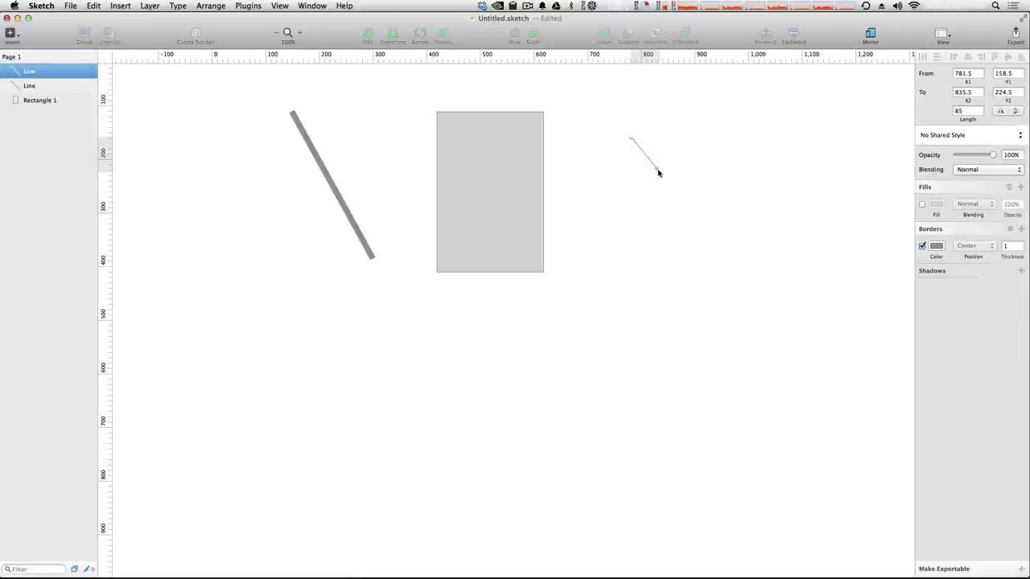
# Step: Give the arrow a black fill and a black border
pyautogui.click(923, 204)
pyautogui.click(936, 205)
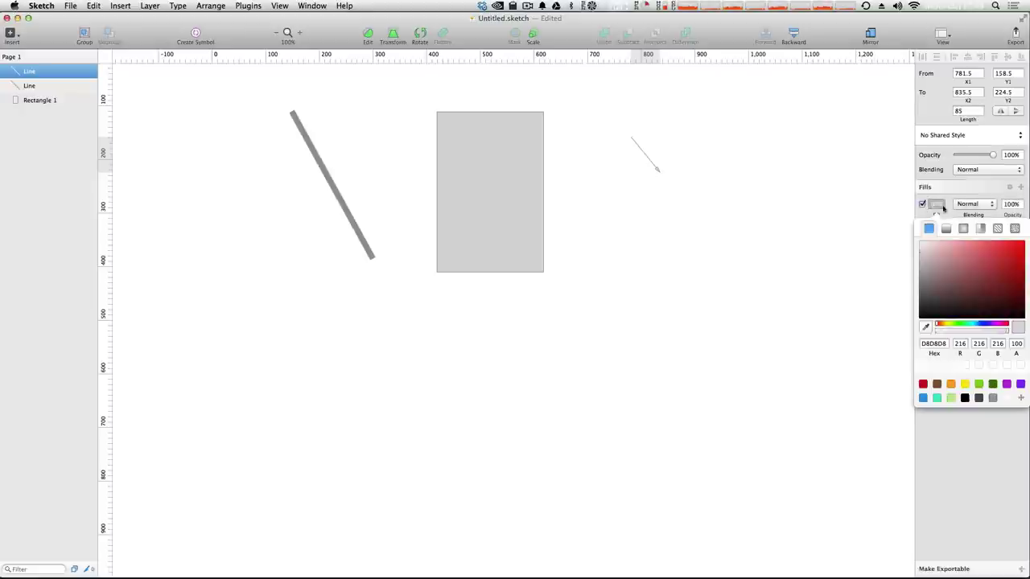
pyautogui.click(965, 399)
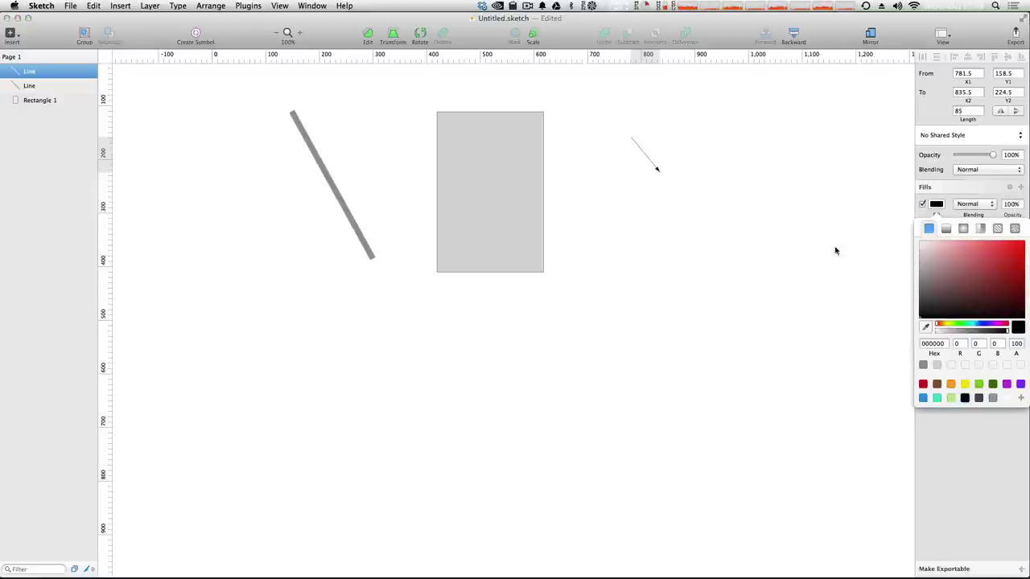
pyautogui.click(835, 251)
pyautogui.click(935, 245)
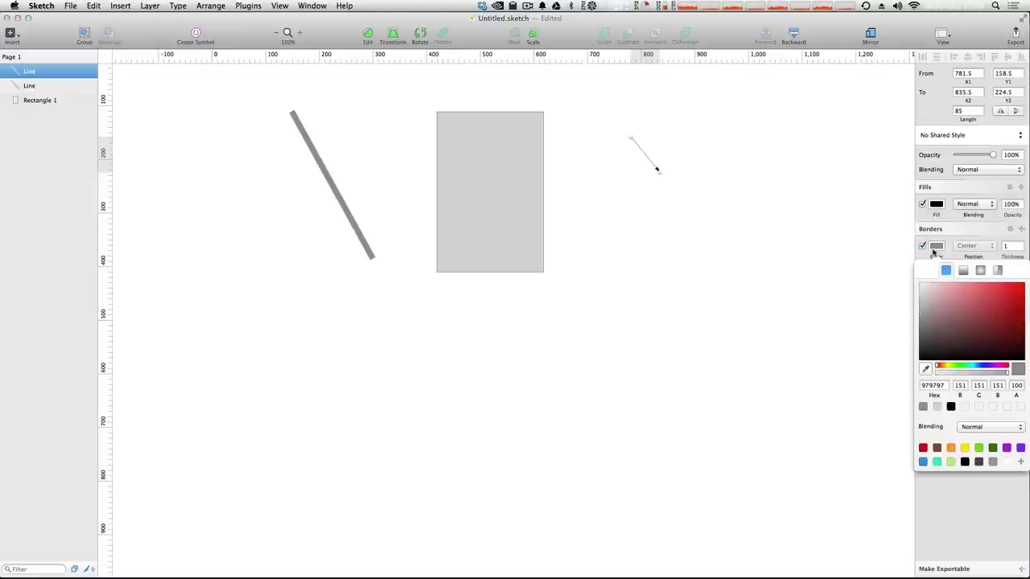
pyautogui.click(950, 409)
pyautogui.click(815, 284)
pyautogui.scroll(3, 515, 290)
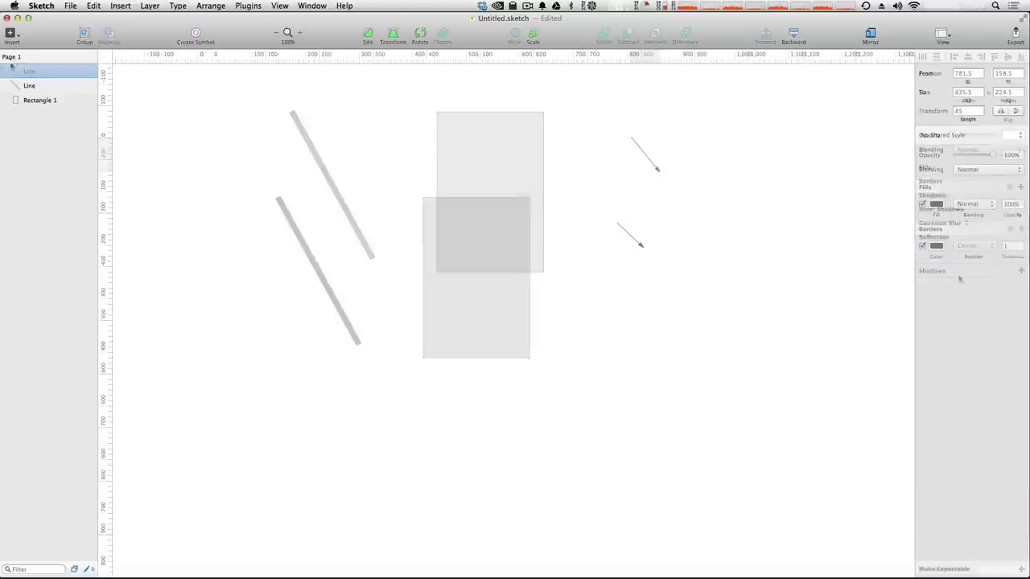
pyautogui.press('Escape')
pyautogui.click(11, 33)
pyautogui.moveTo(47, 79)
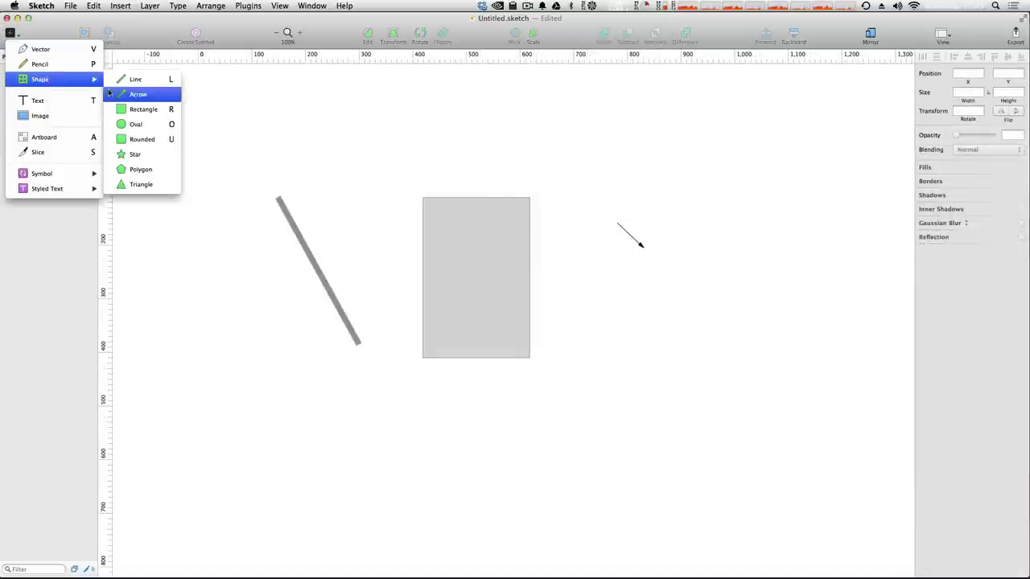
# Step: Draw a 128 × 128 circle beside the rectangle and move the rectangle slightly up
pyautogui.click(141, 125)
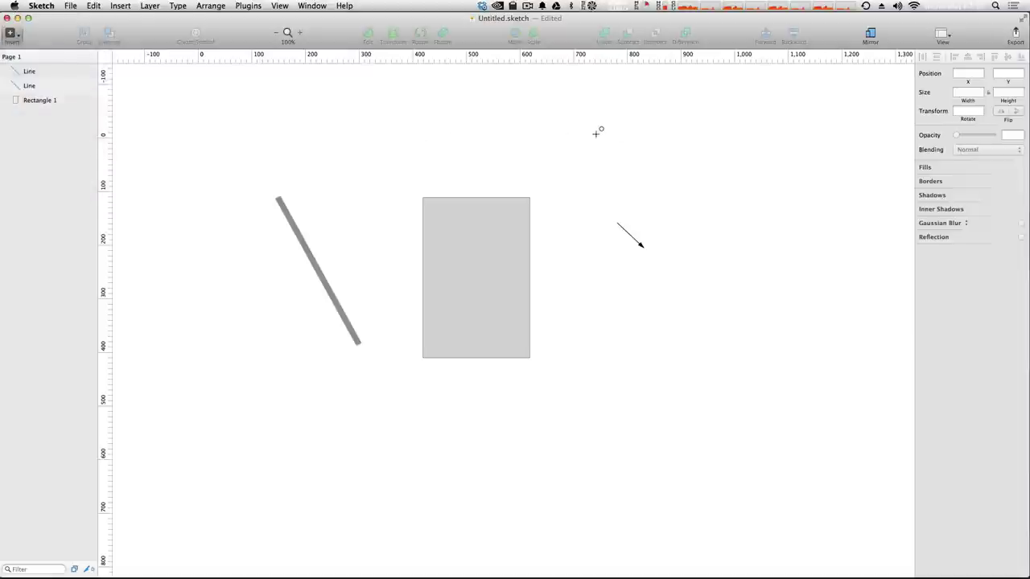
pyautogui.moveTo(619, 142)
pyautogui.mouseDown()
pyautogui.moveTo(740, 216)
pyautogui.moveTo(754, 208)
pyautogui.moveTo(793, 279)
pyautogui.moveTo(729, 208)
pyautogui.mouseUp()
pyautogui.press('shift')
pyautogui.moveTo(674, 177)
pyautogui.mouseDown()
pyautogui.moveTo(749, 193)
pyautogui.moveTo(752, 205)
pyautogui.mouseUp()
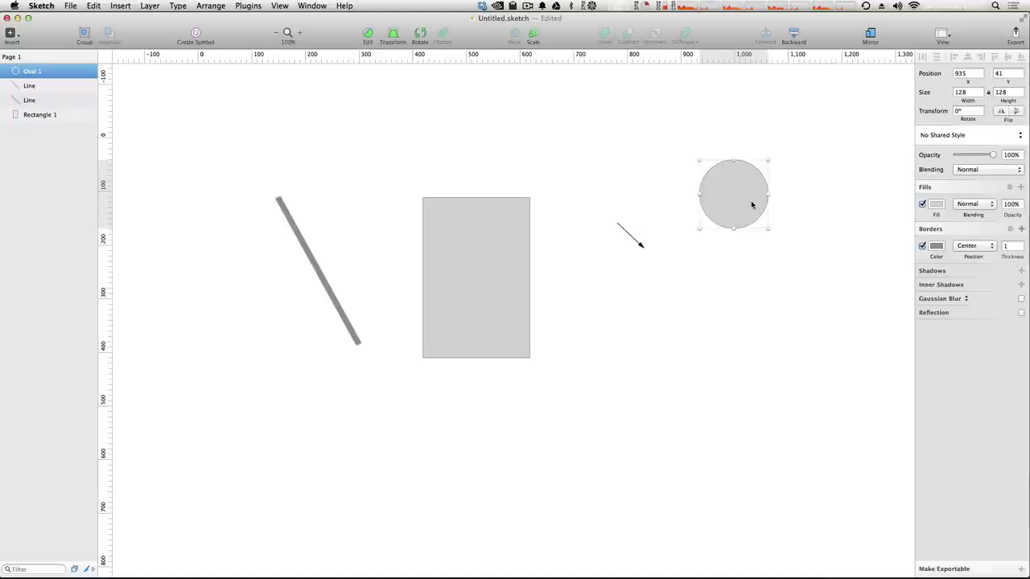
pyautogui.moveTo(754, 213); pyautogui.dragTo(598, 162)
pyautogui.moveTo(520, 222); pyautogui.dragTo(501, 160)
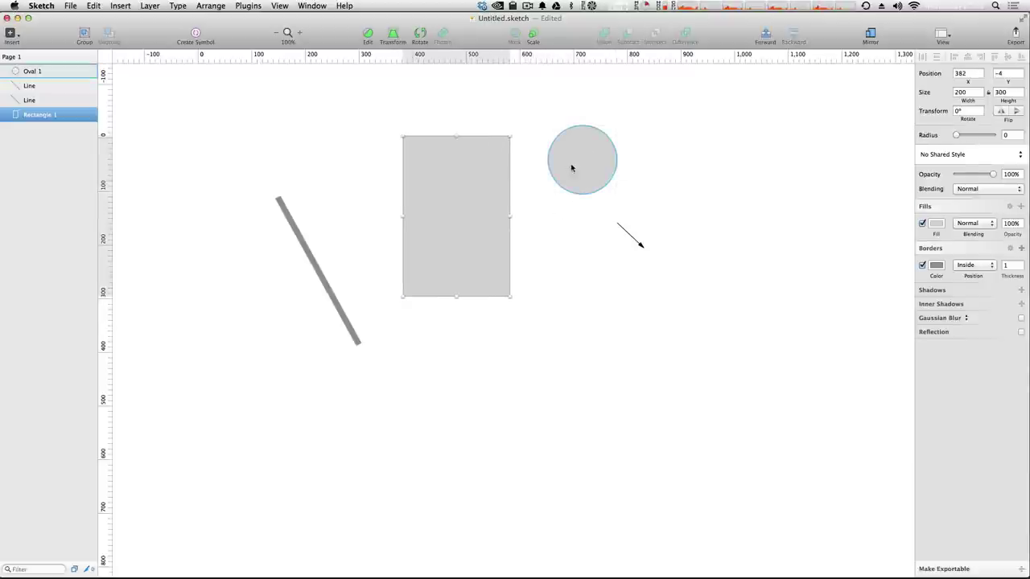
pyautogui.click(697, 165)
# Step: Draw a rounded rectangle with corner radius 40 right next to the circle
pyautogui.click(14, 37)
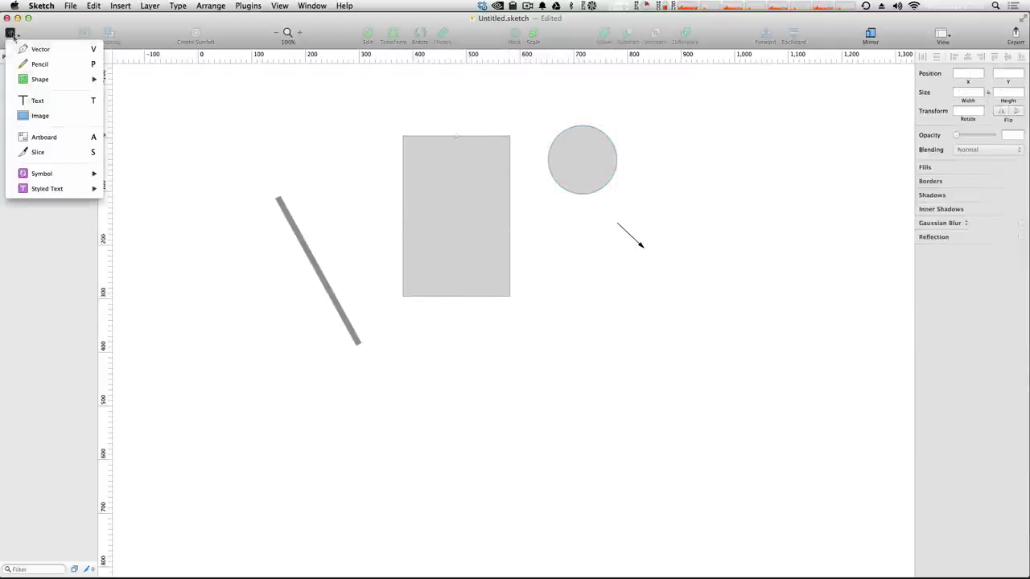
pyautogui.moveTo(51, 79)
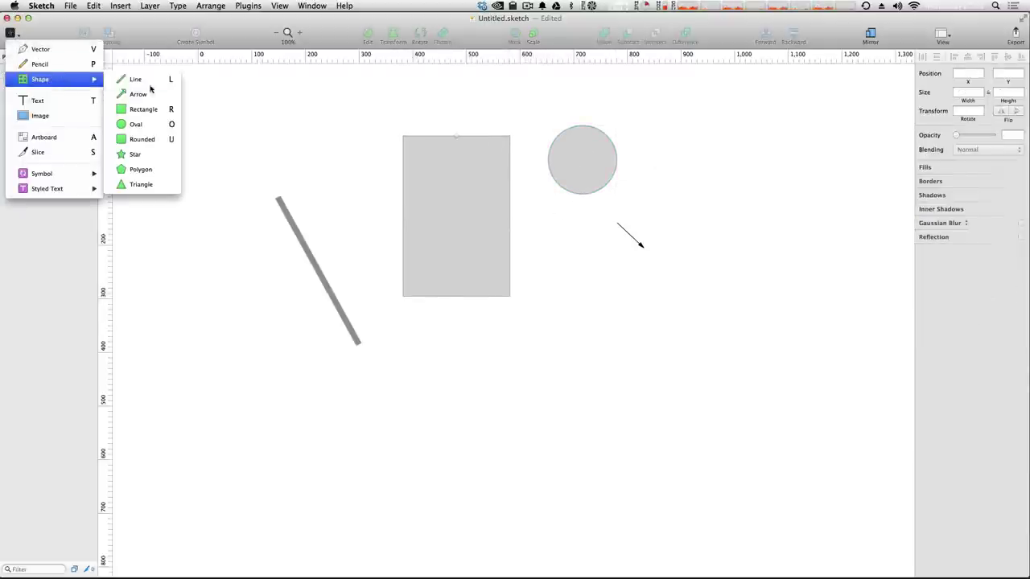
pyautogui.click(142, 139)
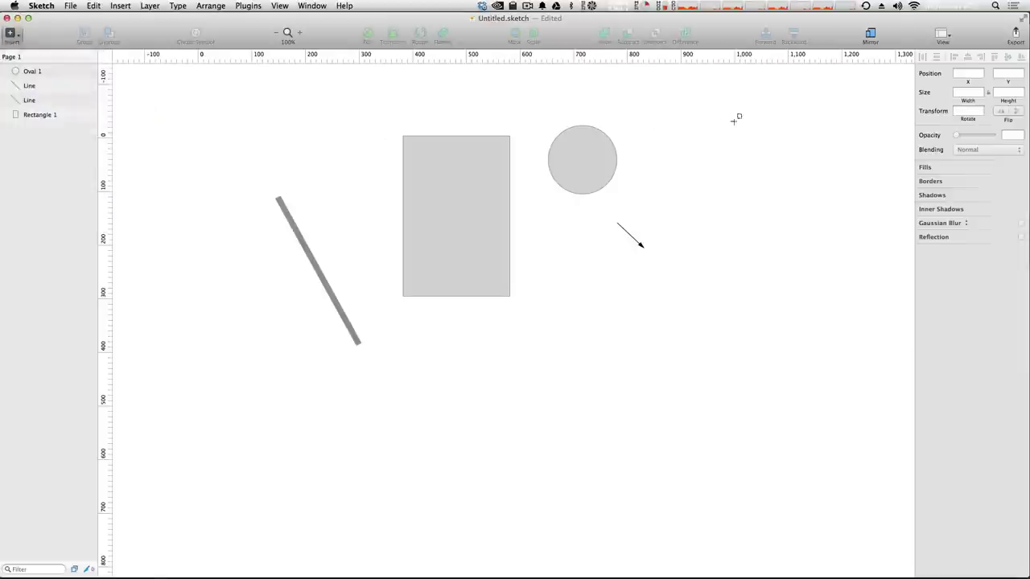
pyautogui.moveTo(726, 122); pyautogui.dragTo(820, 207)
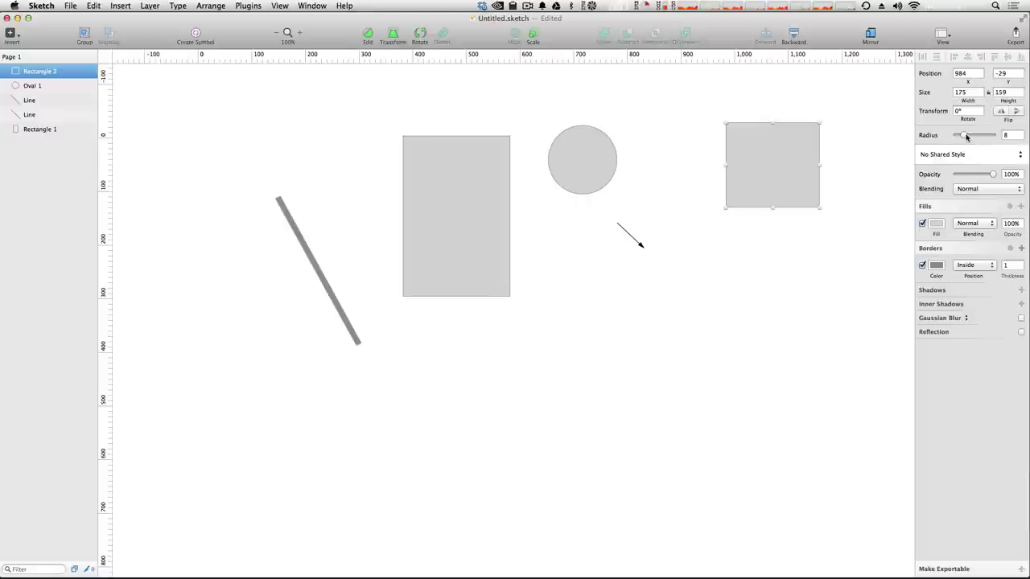
pyautogui.moveTo(966, 137); pyautogui.dragTo(1003, 138)
pyautogui.moveTo(802, 169); pyautogui.dragTo(734, 170)
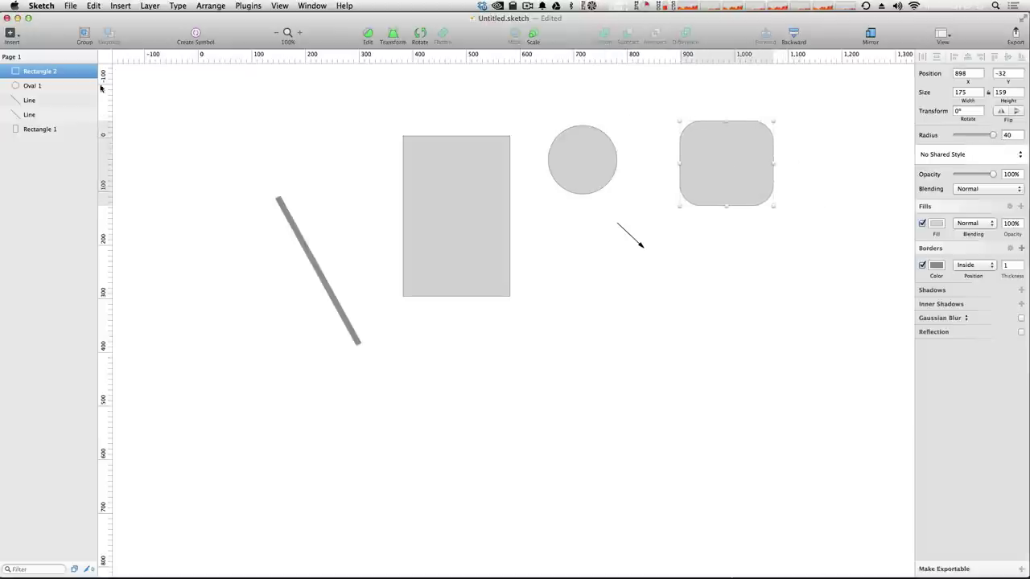
pyautogui.click(17, 36)
pyautogui.moveTo(49, 79)
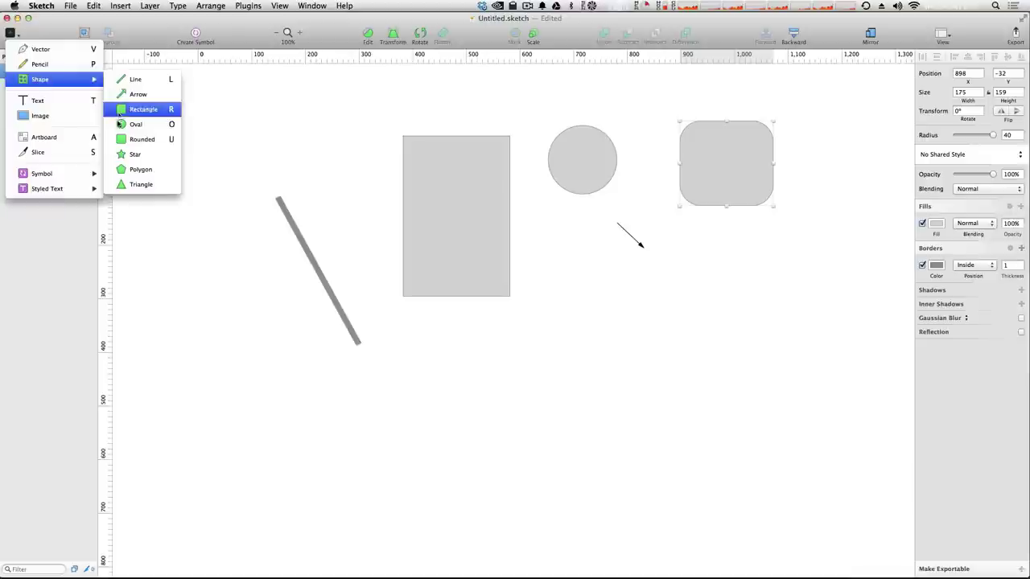
# Step: Draw a 15-point star with 95% radius and place it below the circle
pyautogui.click(156, 156)
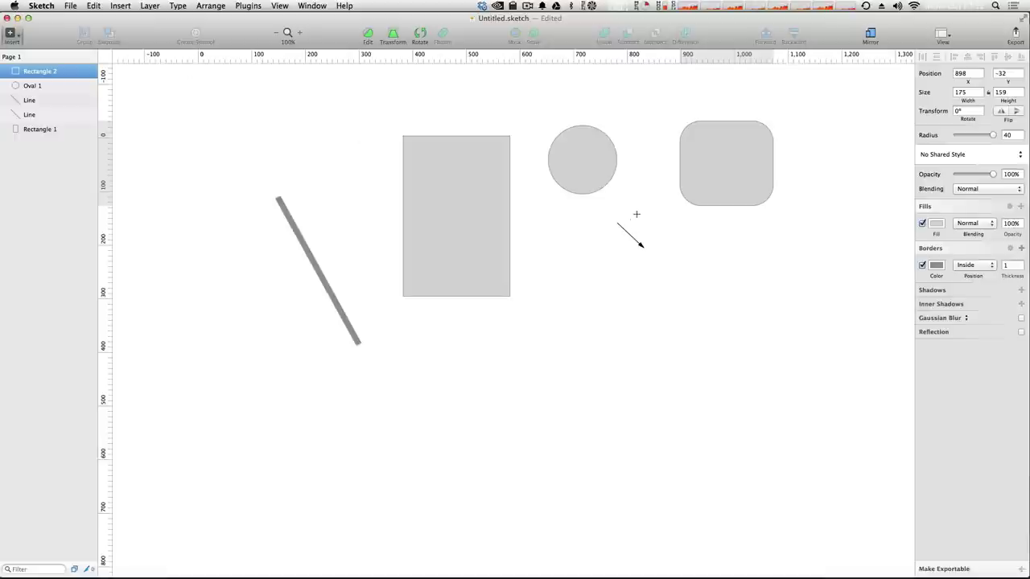
pyautogui.moveTo(703, 231)
pyautogui.mouseDown()
pyautogui.moveTo(740, 287)
pyautogui.moveTo(787, 315)
pyautogui.mouseUp()
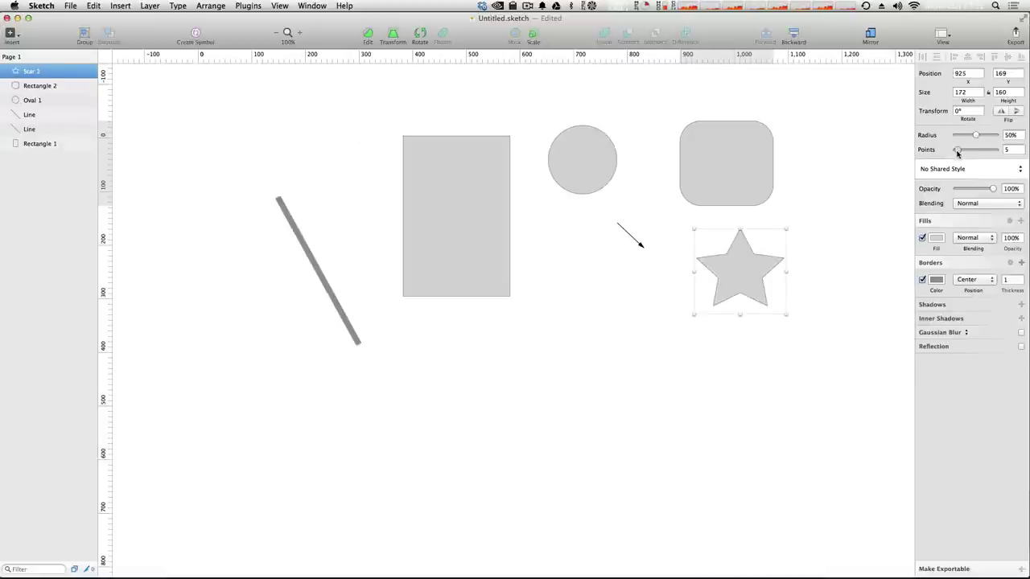
pyautogui.moveTo(957, 150)
pyautogui.mouseDown()
pyautogui.moveTo(991, 135)
pyautogui.moveTo(956, 137)
pyautogui.moveTo(993, 136)
pyautogui.moveTo(967, 152)
pyautogui.mouseUp()
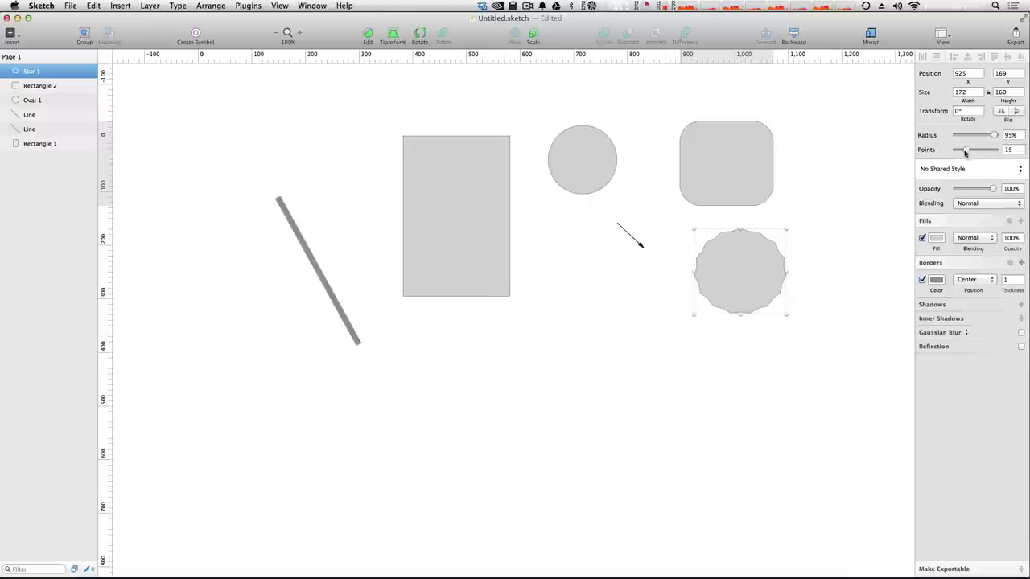
pyautogui.moveTo(744, 288); pyautogui.dragTo(615, 316)
pyautogui.click(648, 337)
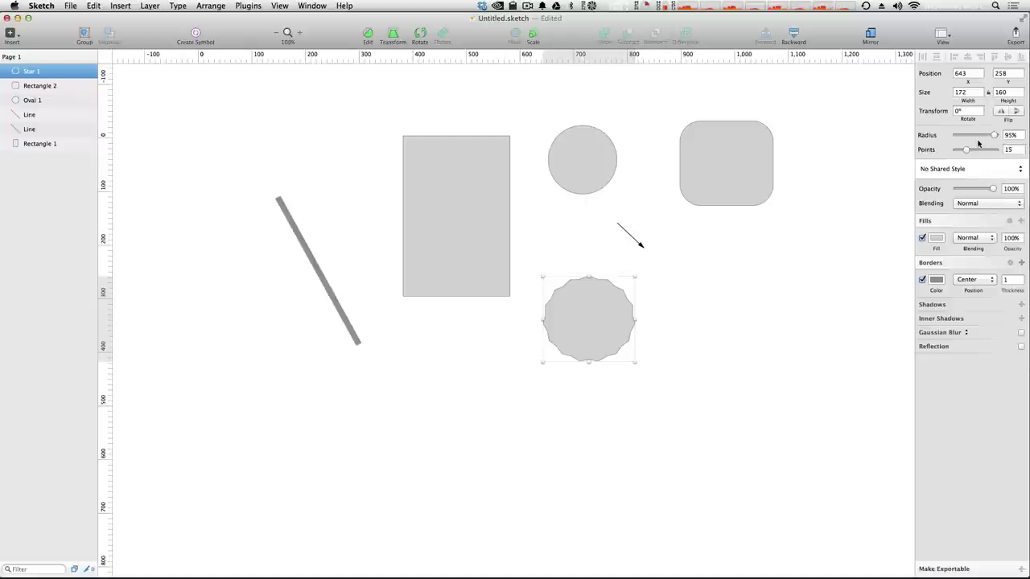
# Step: Nudge the star slightly upward
pyautogui.click(547, 359)
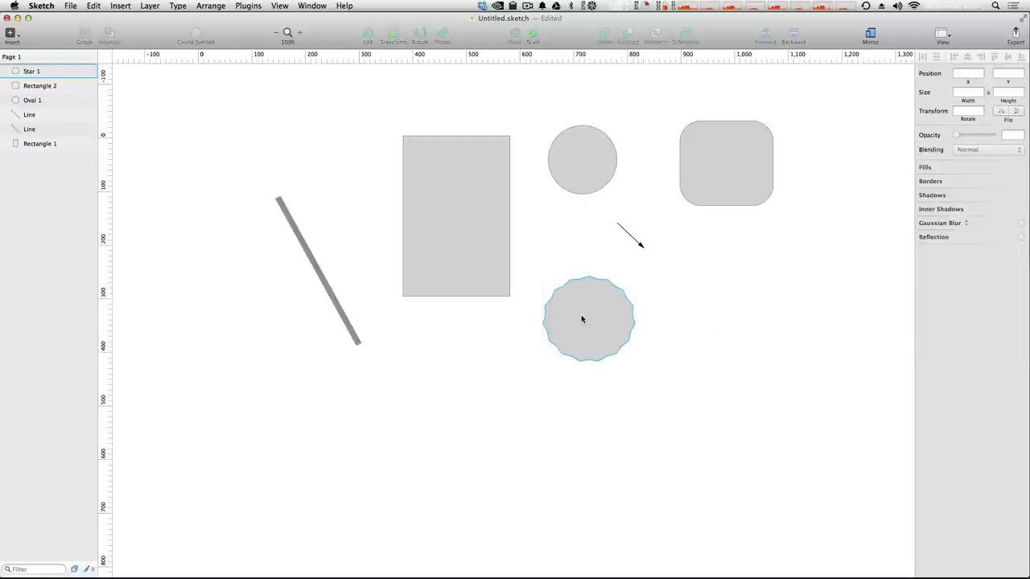
pyautogui.moveTo(582, 320); pyautogui.dragTo(582, 289)
pyautogui.click(568, 146)
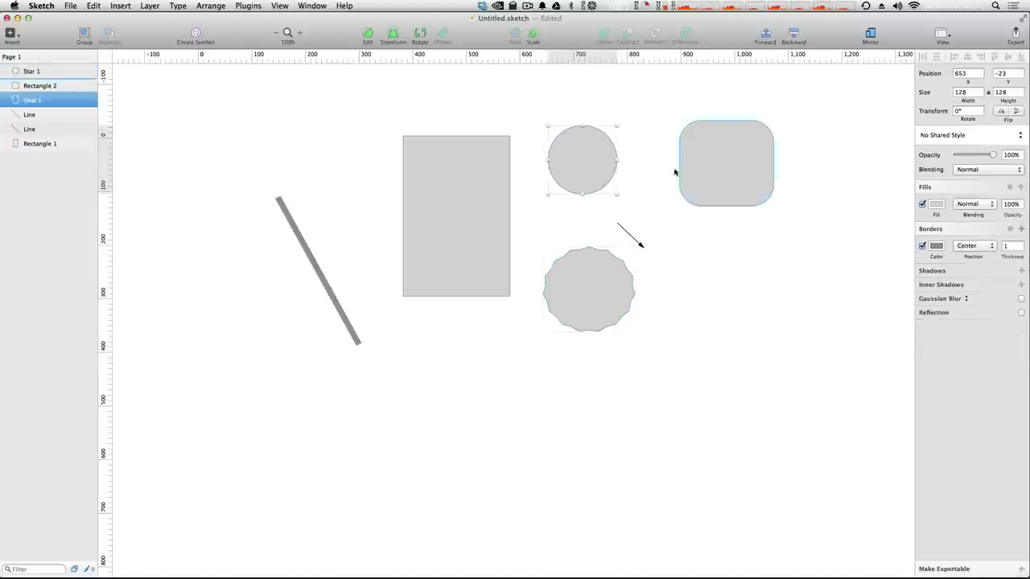
pyautogui.click(407, 216)
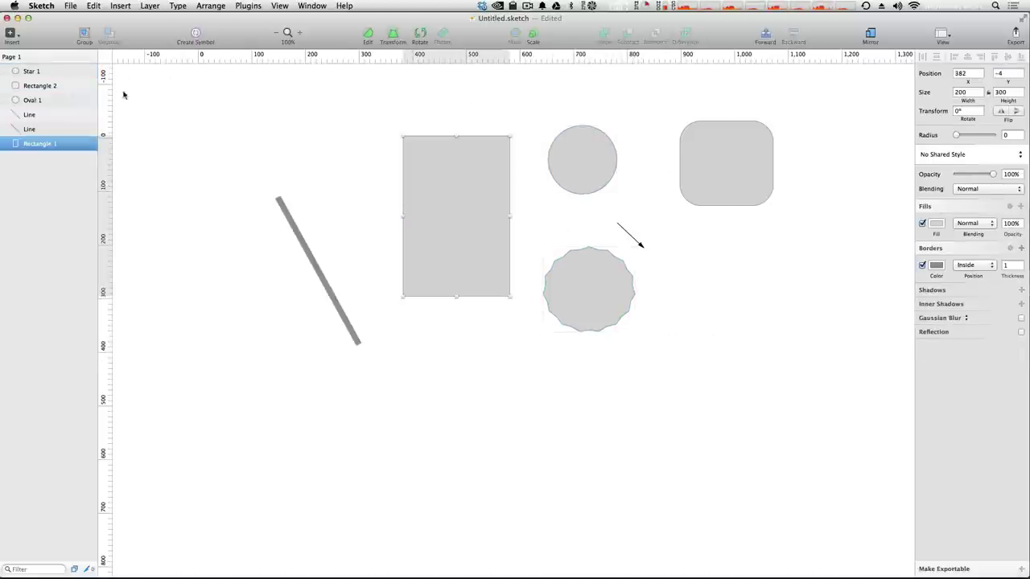
# Step: Draw a six-sided polygon below the rounded square, right of the star
pyautogui.click(8, 34)
pyautogui.moveTo(80, 81)
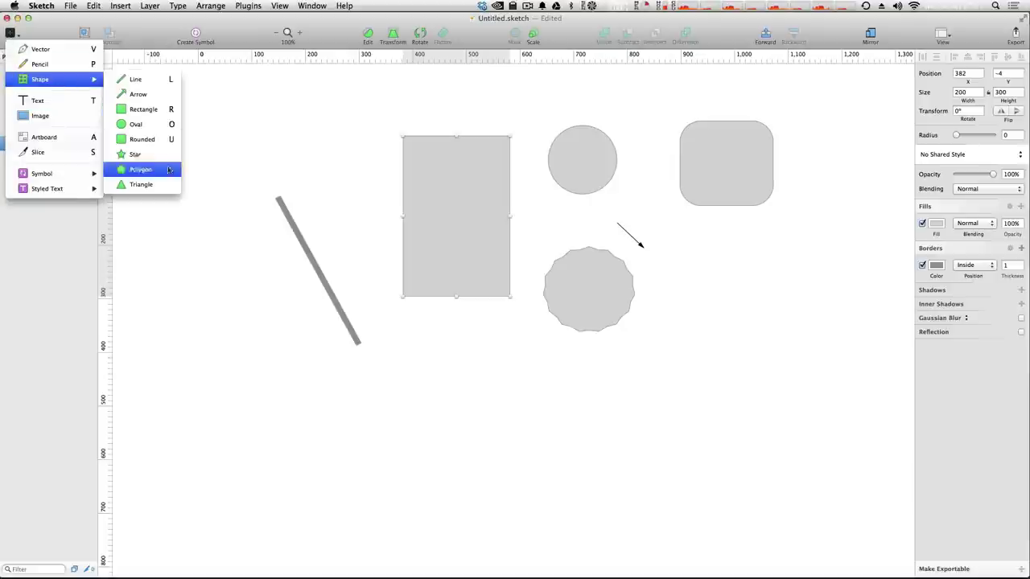
pyautogui.click(127, 171)
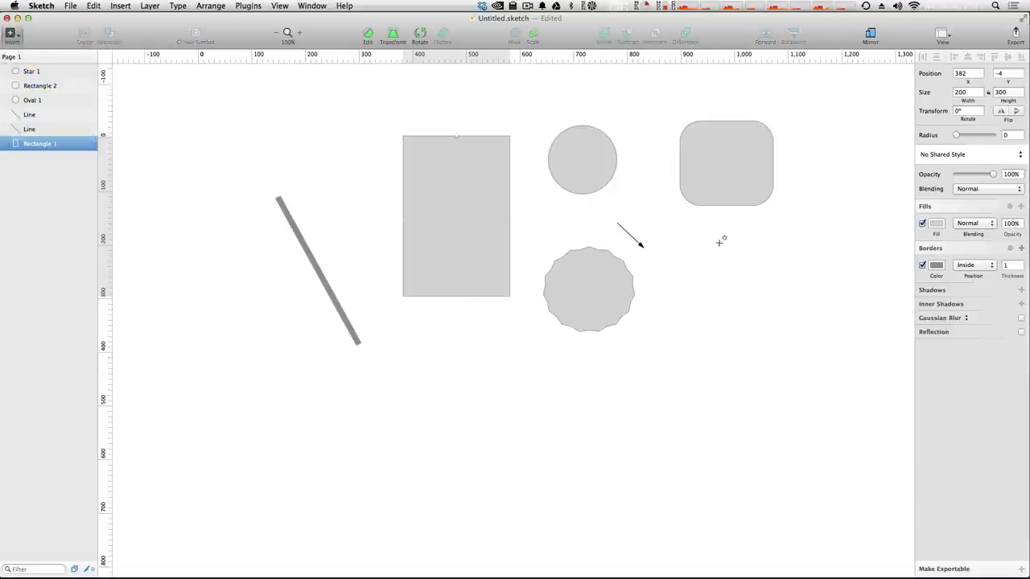
pyautogui.moveTo(746, 262); pyautogui.dragTo(776, 325)
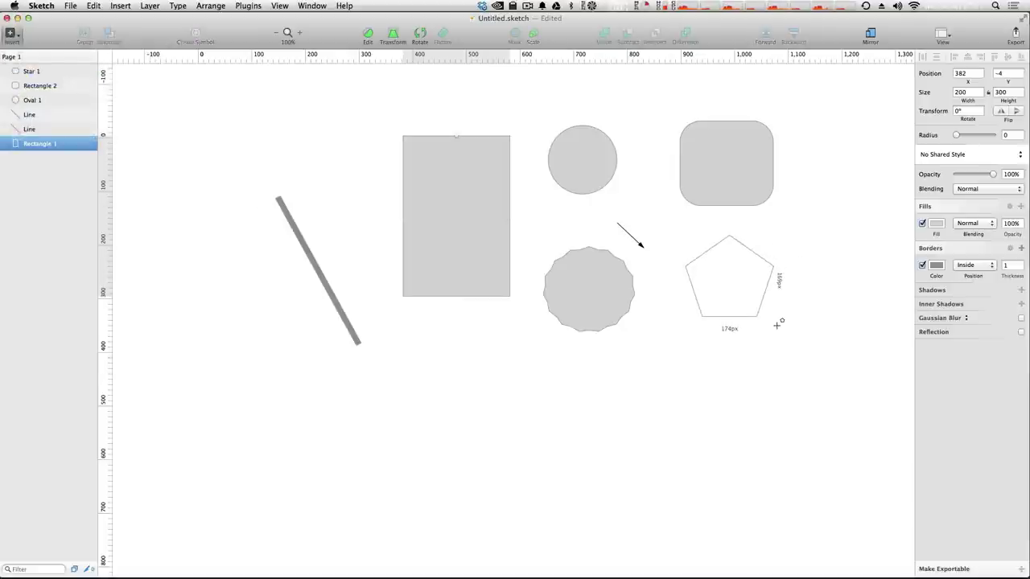
pyautogui.moveTo(777, 324); pyautogui.dragTo(777, 321)
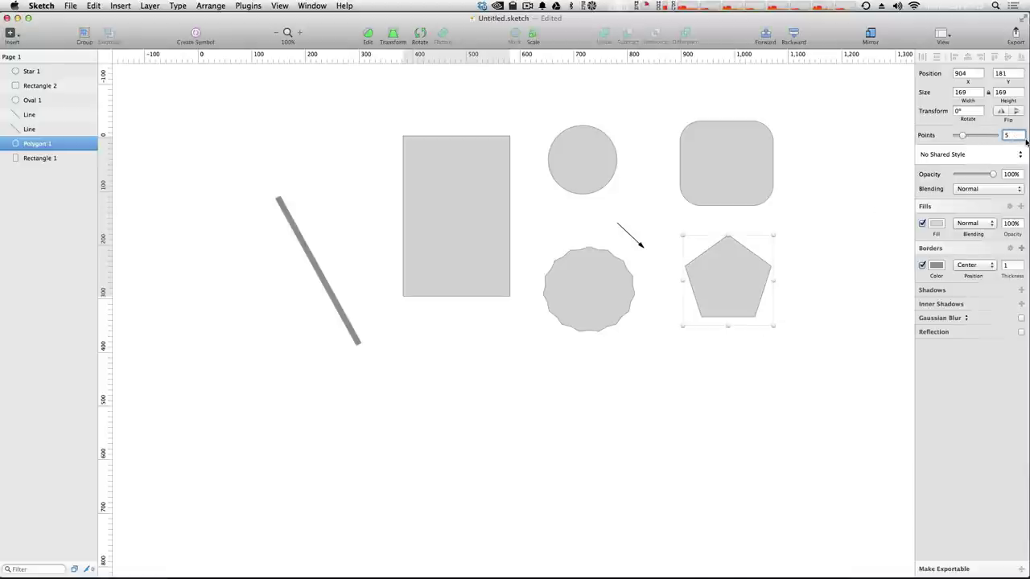
pyautogui.press('Up')
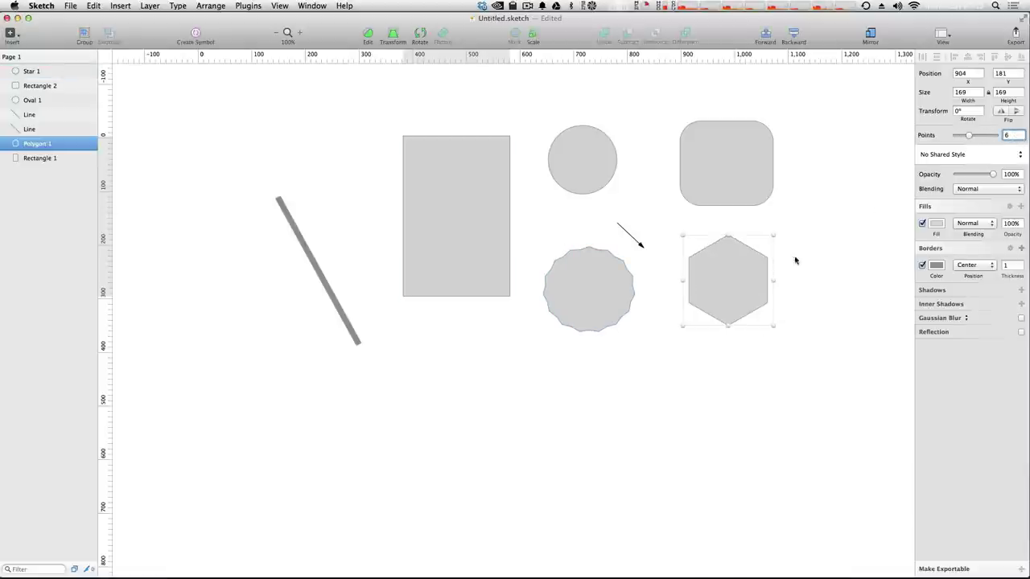
pyautogui.click(821, 278)
pyautogui.moveTo(755, 272)
pyautogui.mouseDown()
pyautogui.moveTo(722, 332)
pyautogui.moveTo(745, 278)
pyautogui.mouseUp()
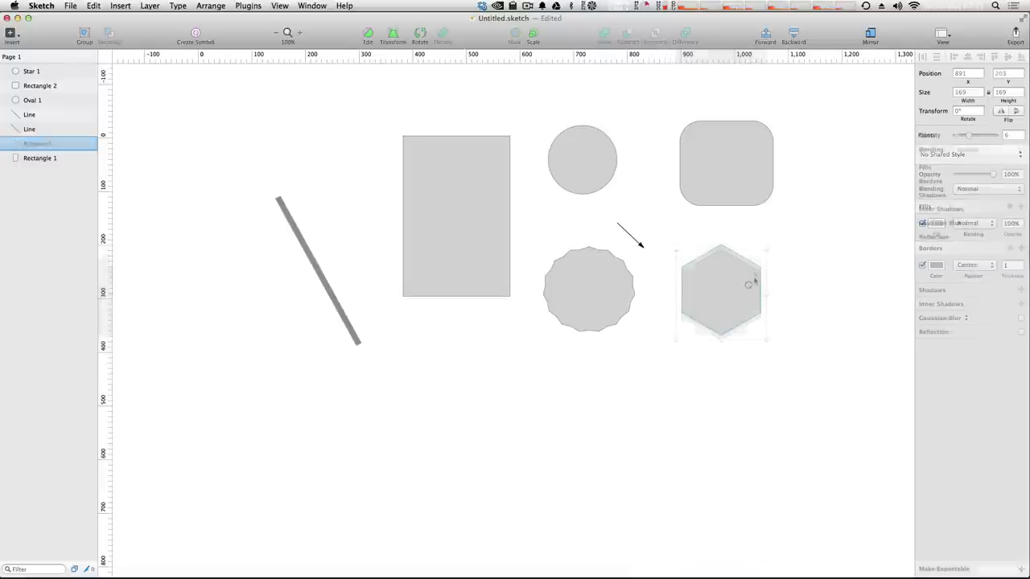
# Step: Try other side counts like 10 and 18, then return the polygon to fewer sides
pyautogui.moveTo(963, 137); pyautogui.dragTo(995, 136)
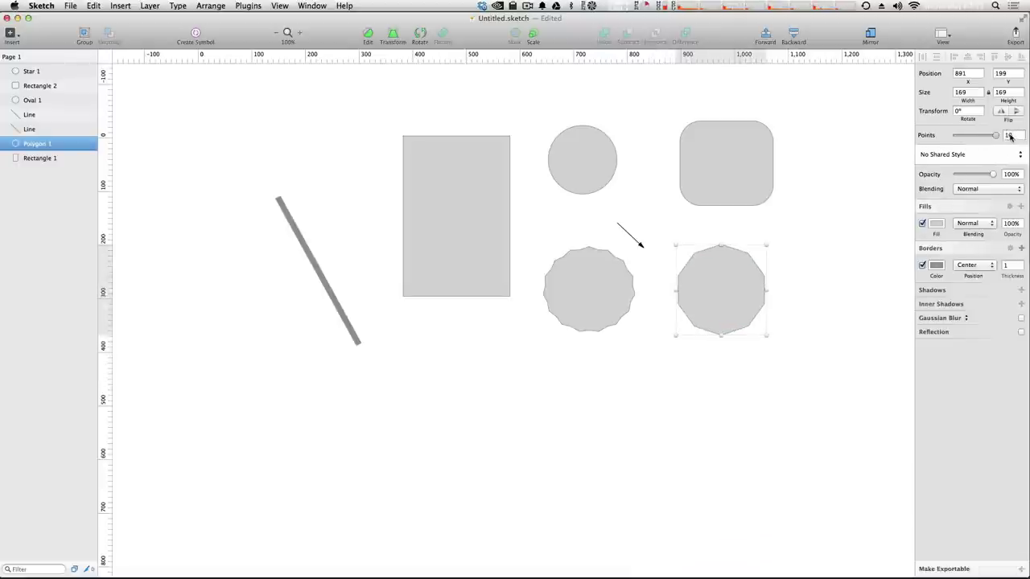
pyautogui.click(1012, 135)
pyautogui.write('18')
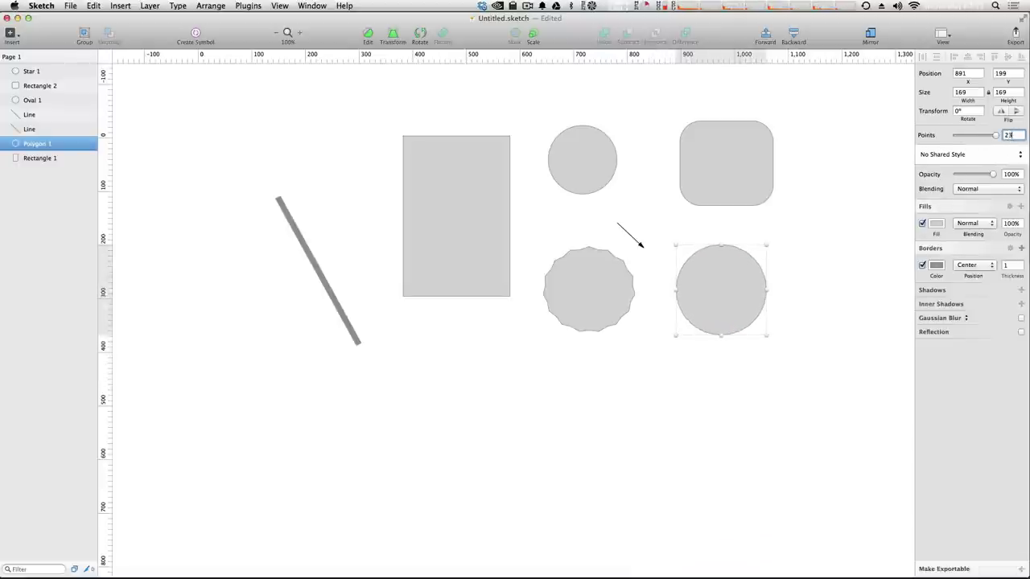
pyautogui.press('Down')
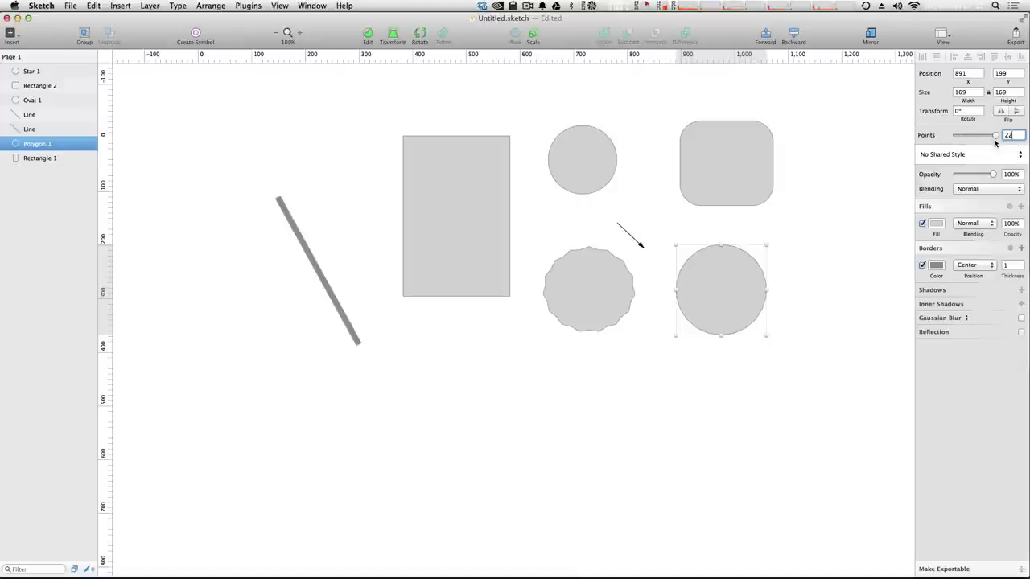
pyautogui.moveTo(996, 138); pyautogui.dragTo(973, 137)
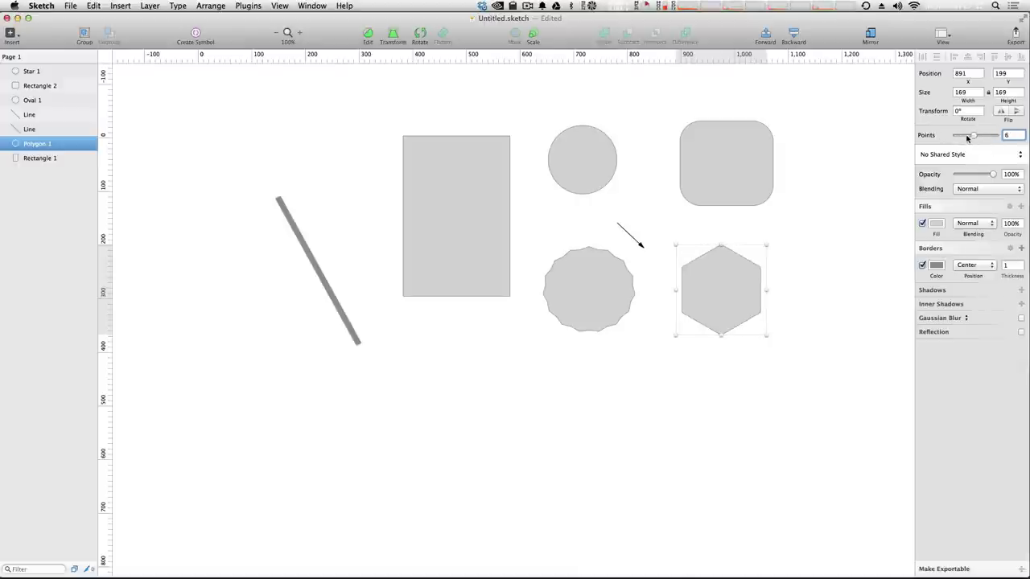
# Step: Draw a 201 × 183 triangle under the tall rectangle, toggling Equilateral on then off
pyautogui.click(12, 35)
pyautogui.moveTo(48, 78)
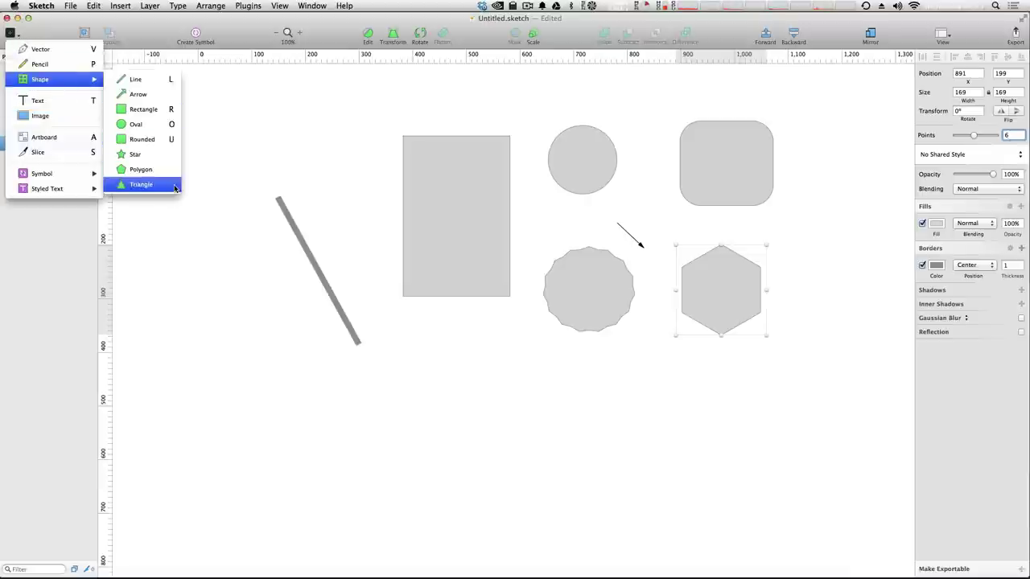
pyautogui.click(138, 184)
pyautogui.moveTo(439, 351); pyautogui.dragTo(547, 448)
pyautogui.moveTo(519, 417); pyautogui.dragTo(500, 379)
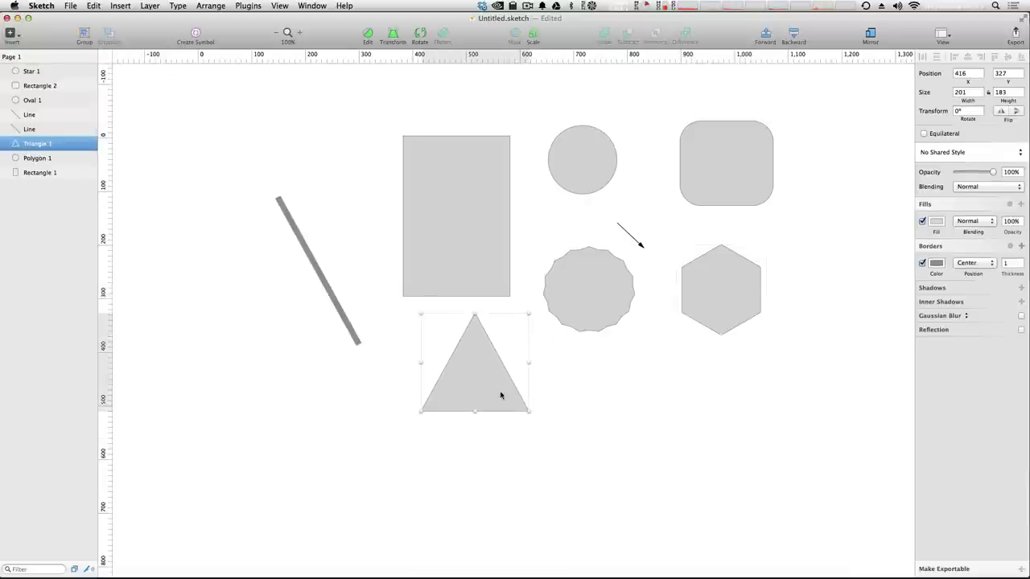
pyautogui.click(923, 134)
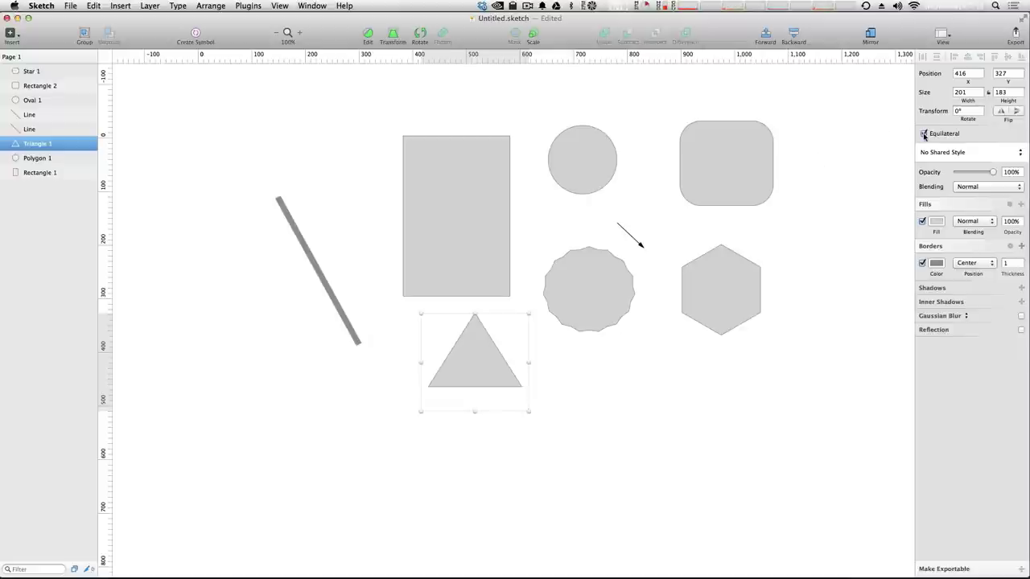
pyautogui.click(923, 134)
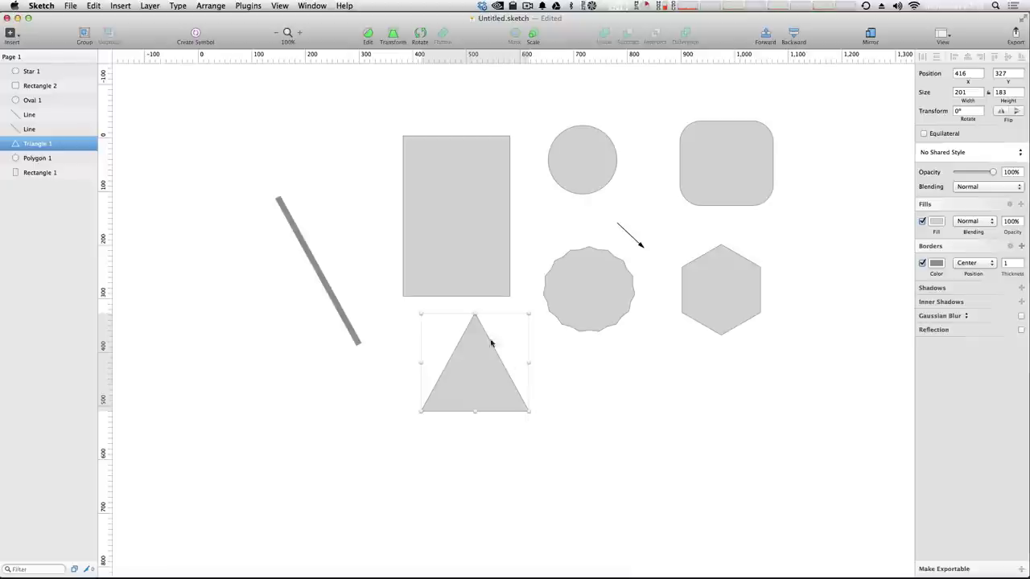
pyautogui.moveTo(486, 358); pyautogui.dragTo(493, 381)
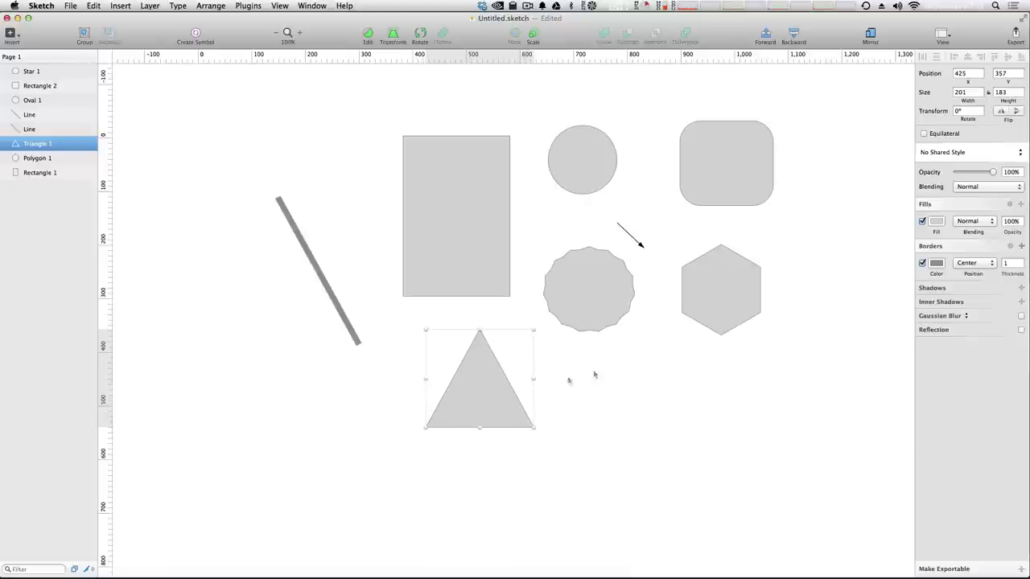
pyautogui.click(646, 395)
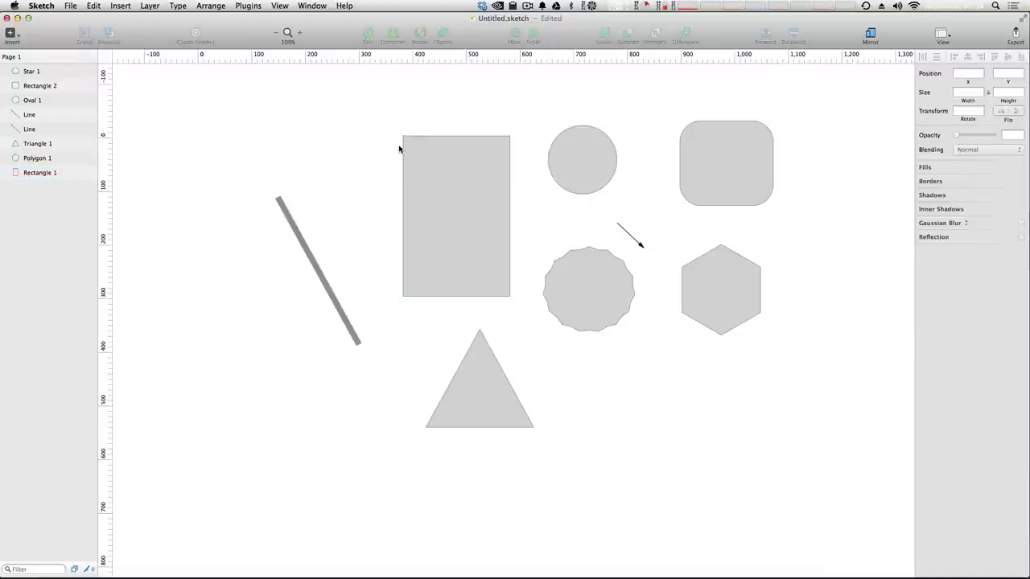
# Step: Make the rectangle taller and narrower, then raise its bottom-left point to slant it
pyautogui.click(463, 191)
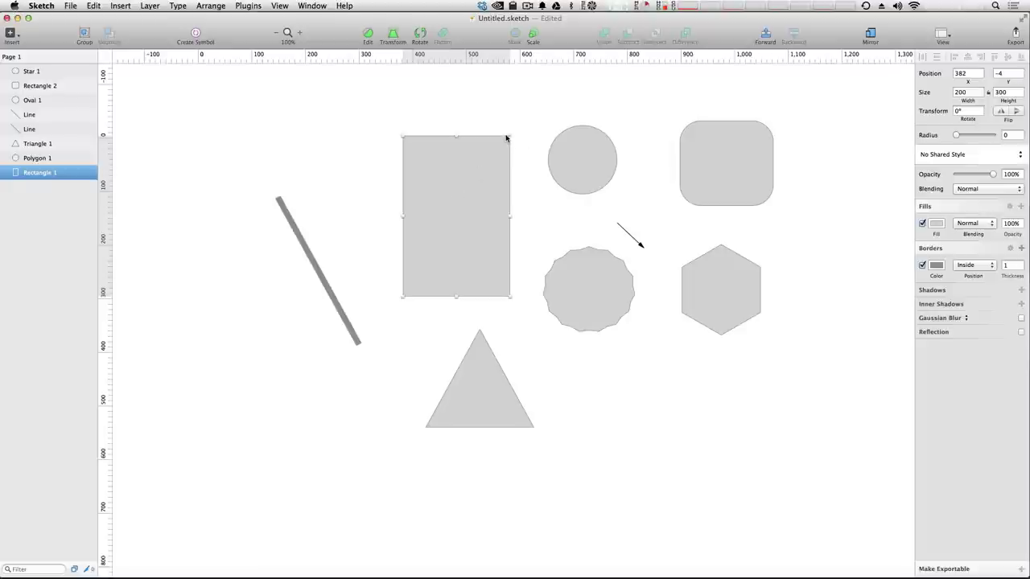
pyautogui.moveTo(510, 142); pyautogui.dragTo(505, 119)
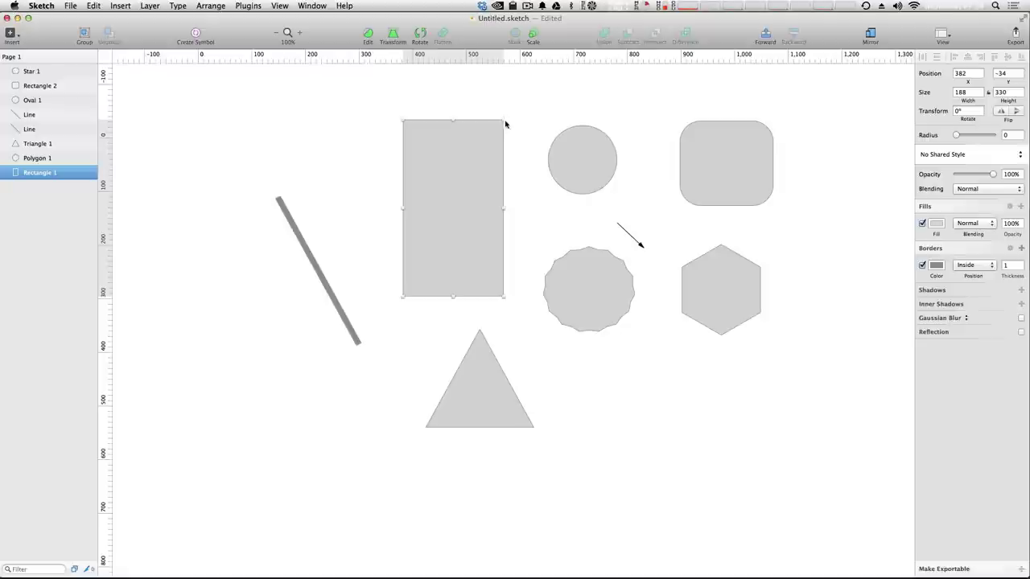
pyautogui.doubleClick(478, 177)
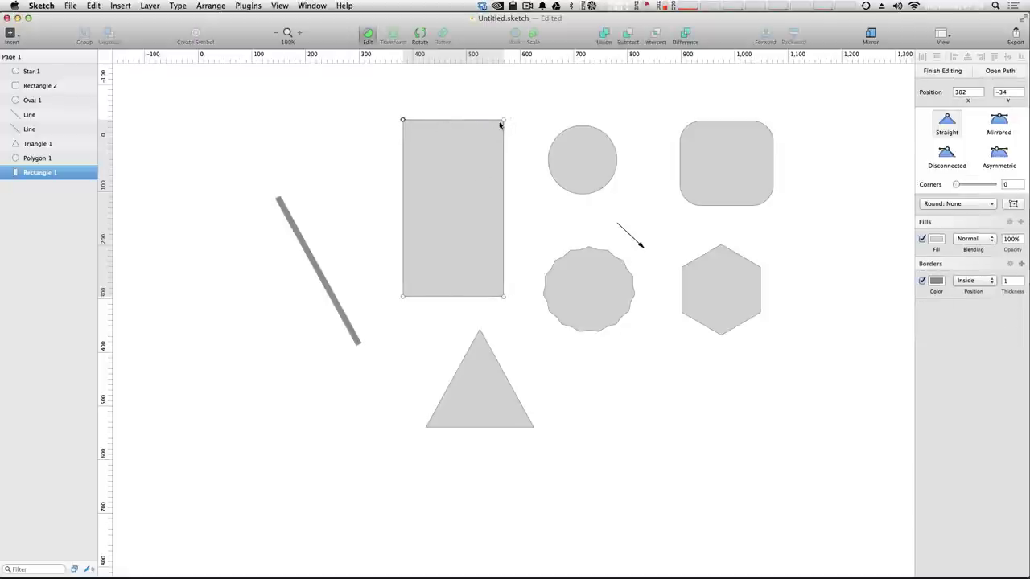
pyautogui.moveTo(503, 297)
pyautogui.mouseDown()
pyautogui.moveTo(478, 278)
pyautogui.moveTo(458, 236)
pyautogui.moveTo(500, 294)
pyautogui.mouseUp()
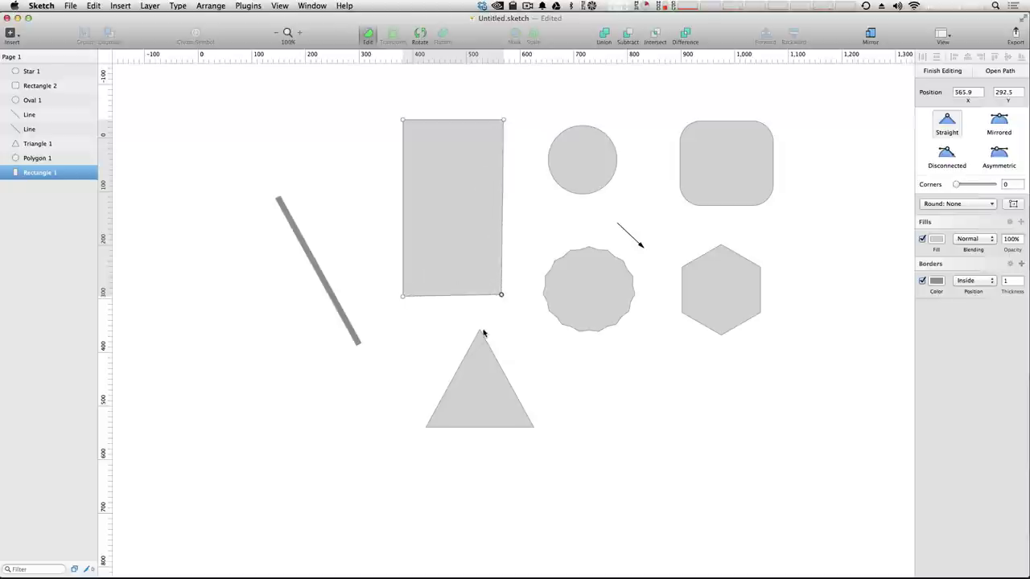
pyautogui.moveTo(402, 296); pyautogui.dragTo(409, 221)
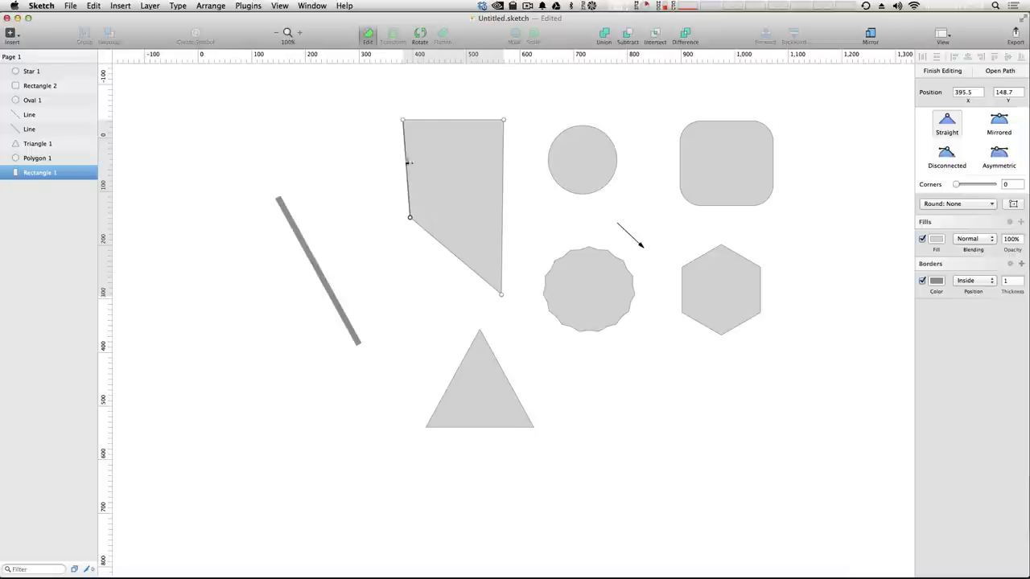
# Step: Add a top point pulled up into a peak, set it Mirrored, and widen its curve
pyautogui.click(457, 121)
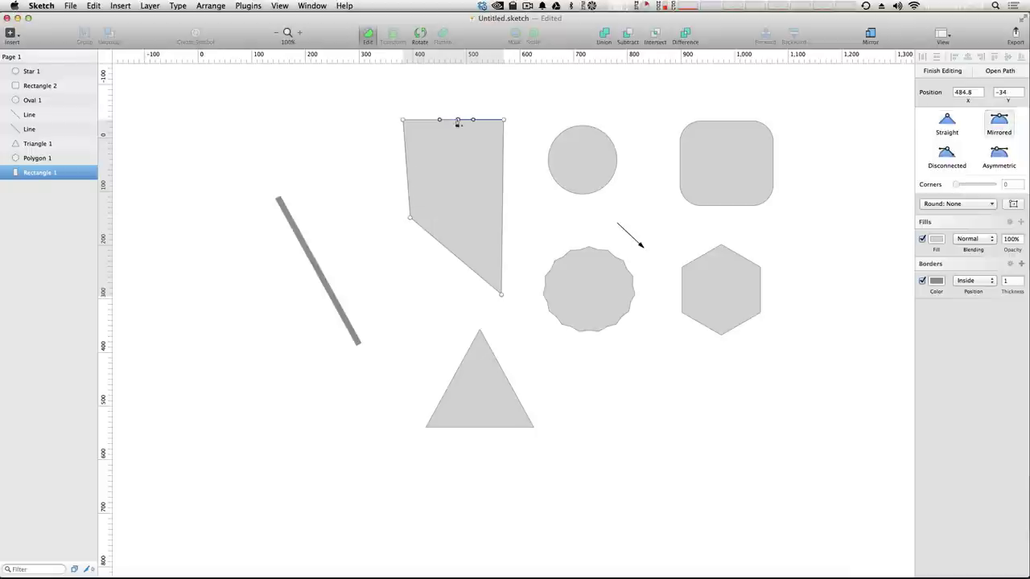
pyautogui.moveTo(458, 122); pyautogui.dragTo(456, 92)
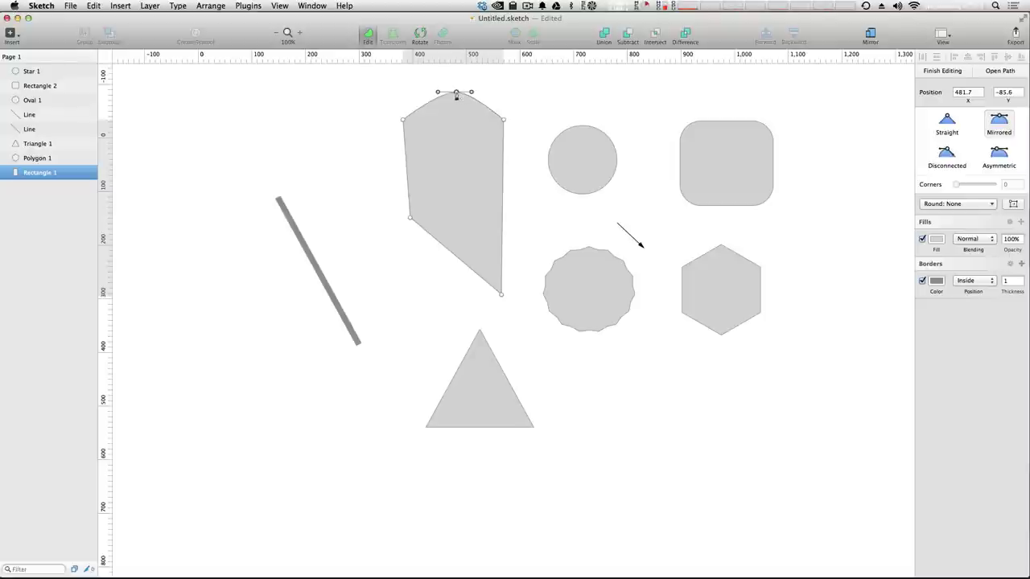
pyautogui.doubleClick(456, 95)
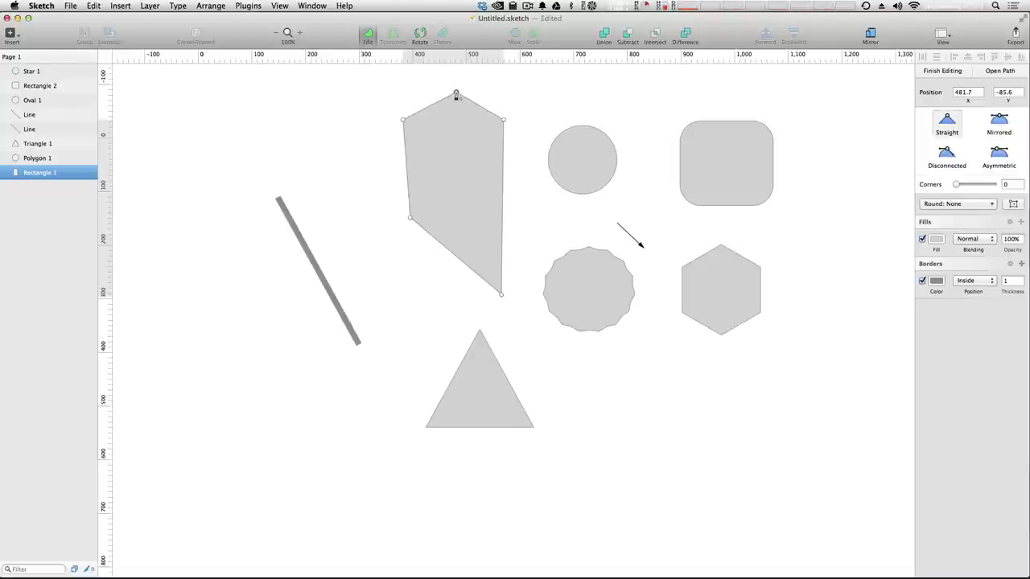
pyautogui.doubleClick(456, 95)
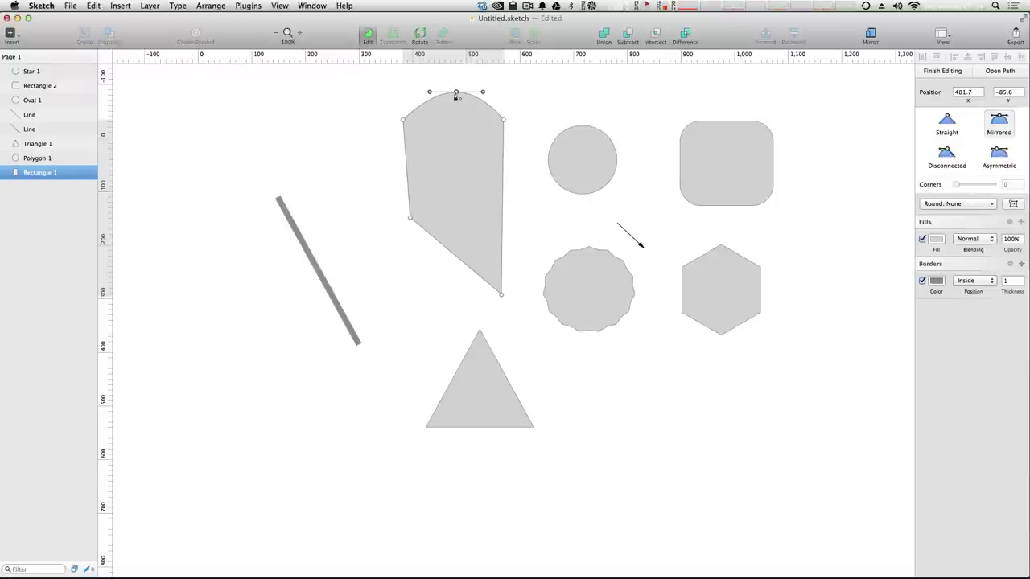
pyautogui.doubleClick(456, 95)
pyautogui.doubleClick(456, 95)
pyautogui.moveTo(484, 95)
pyautogui.mouseDown()
pyautogui.moveTo(554, 96)
pyautogui.moveTo(498, 94)
pyautogui.mouseUp()
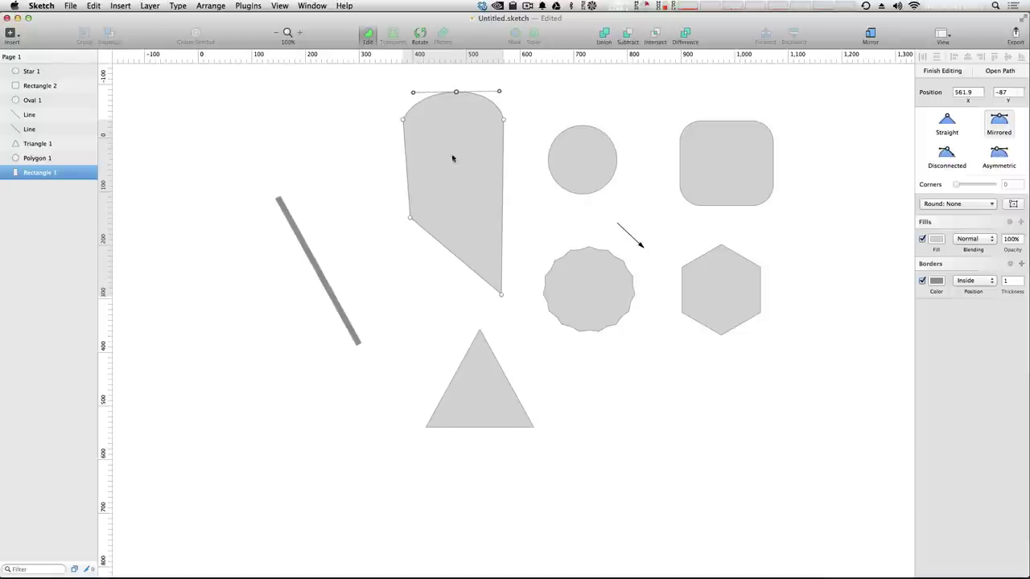
# Step: Delete the two left points and make the top point a sharp Straight corner
pyautogui.click(403, 121)
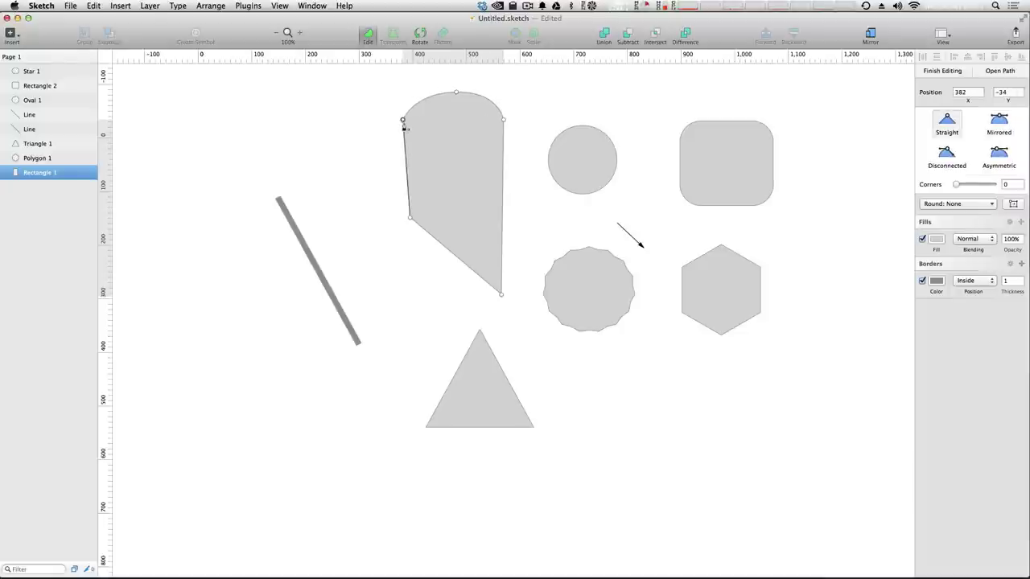
pyautogui.click(376, 125)
pyautogui.click(403, 121)
pyautogui.press('BackSpace')
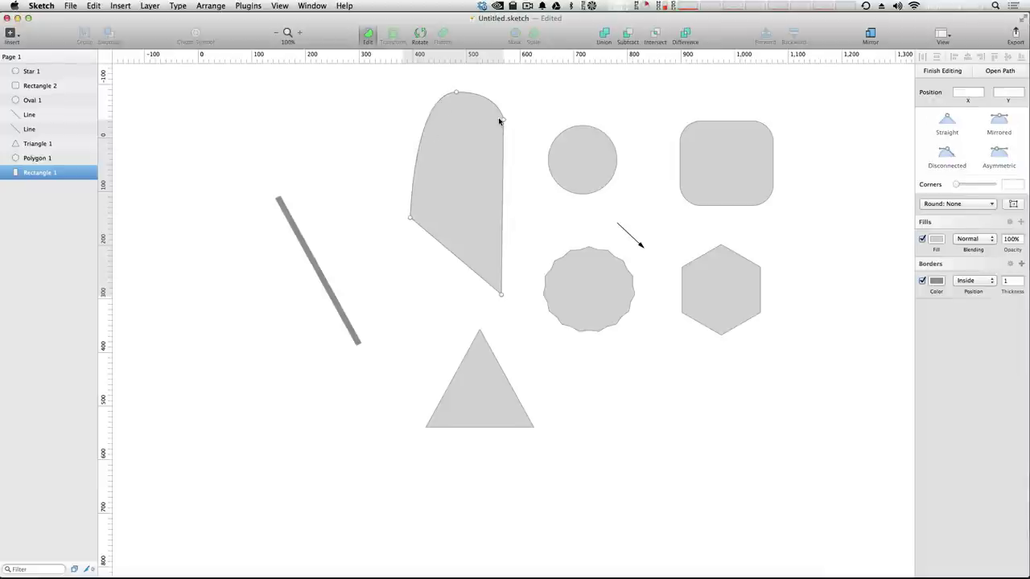
pyautogui.click(410, 218)
pyautogui.press('BackSpace')
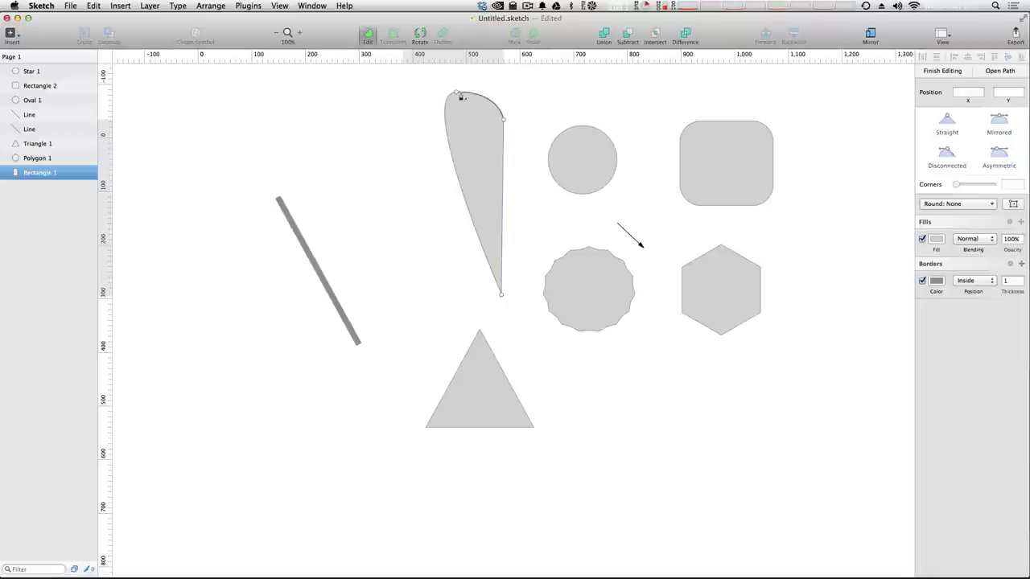
pyautogui.click(456, 94)
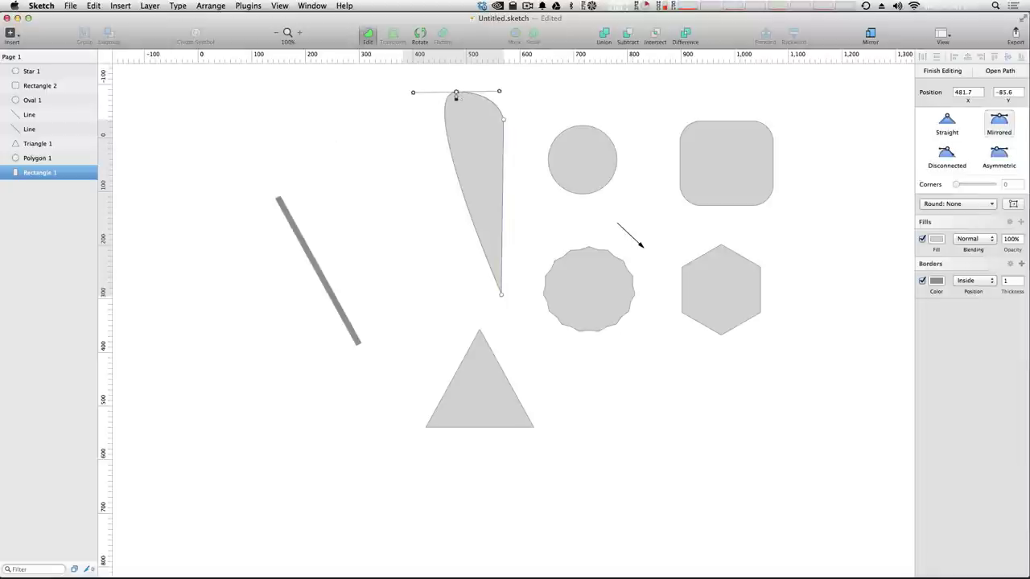
pyautogui.doubleClick(456, 94)
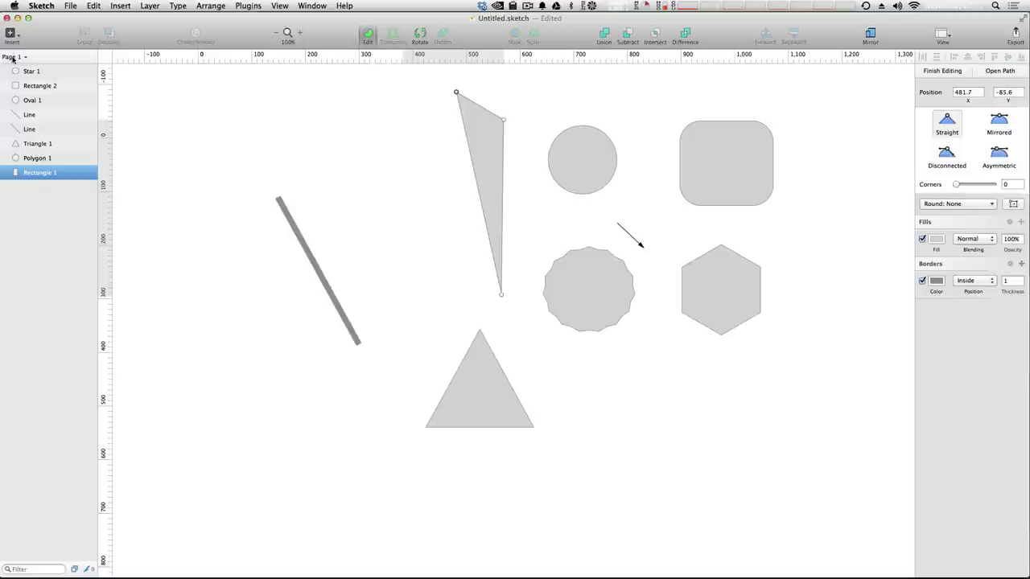
pyautogui.click(236, 149)
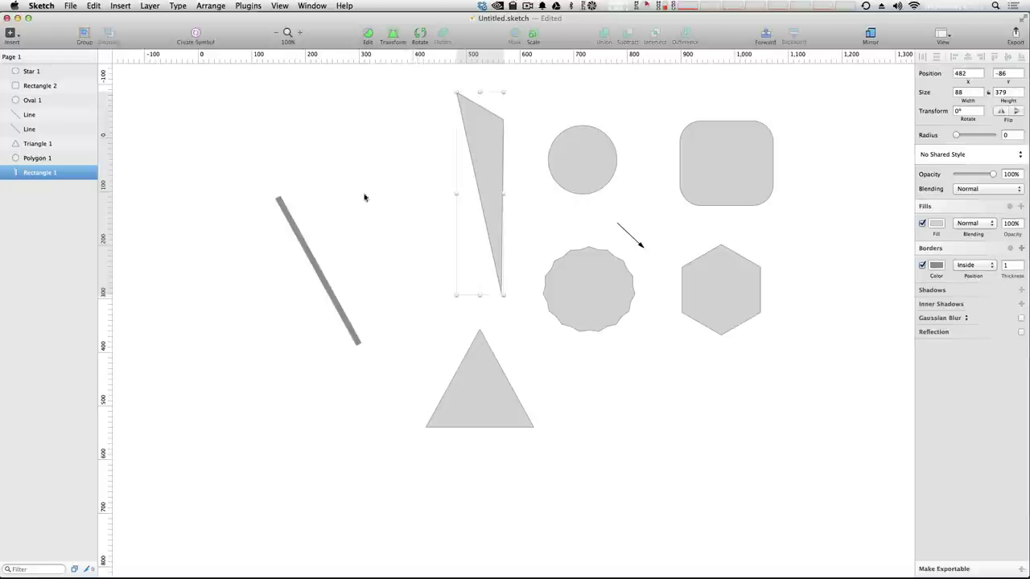
# Step: Shorten the thin triangle and place it over the large triangle
pyautogui.moveTo(480, 93); pyautogui.dragTo(352, 109)
pyautogui.click(414, 172)
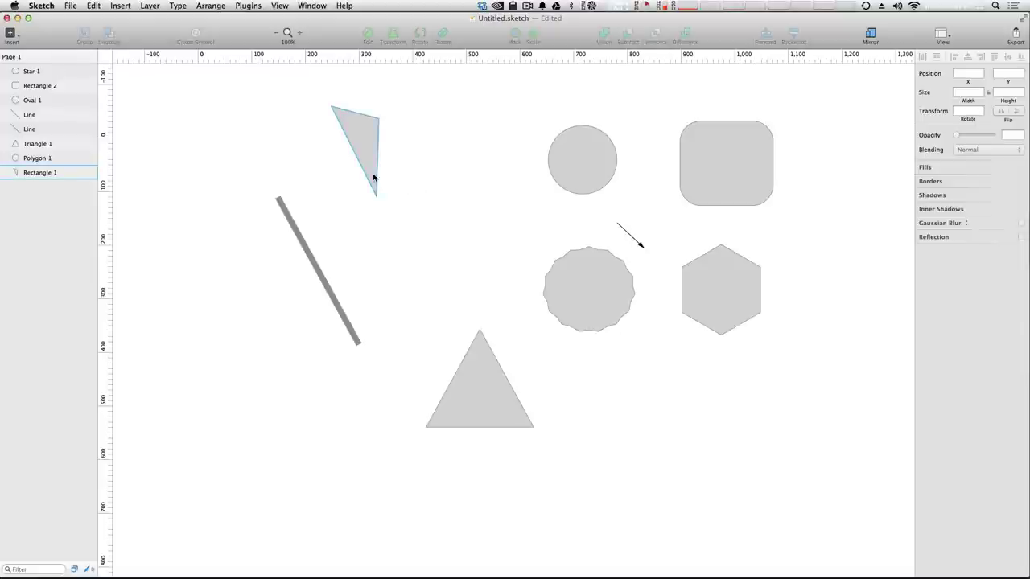
pyautogui.moveTo(349, 143); pyautogui.dragTo(453, 359)
pyautogui.click(466, 268)
# Step: Union both triangles into one shape and move it beside the circle
pyautogui.moveTo(417, 265); pyautogui.dragTo(484, 400)
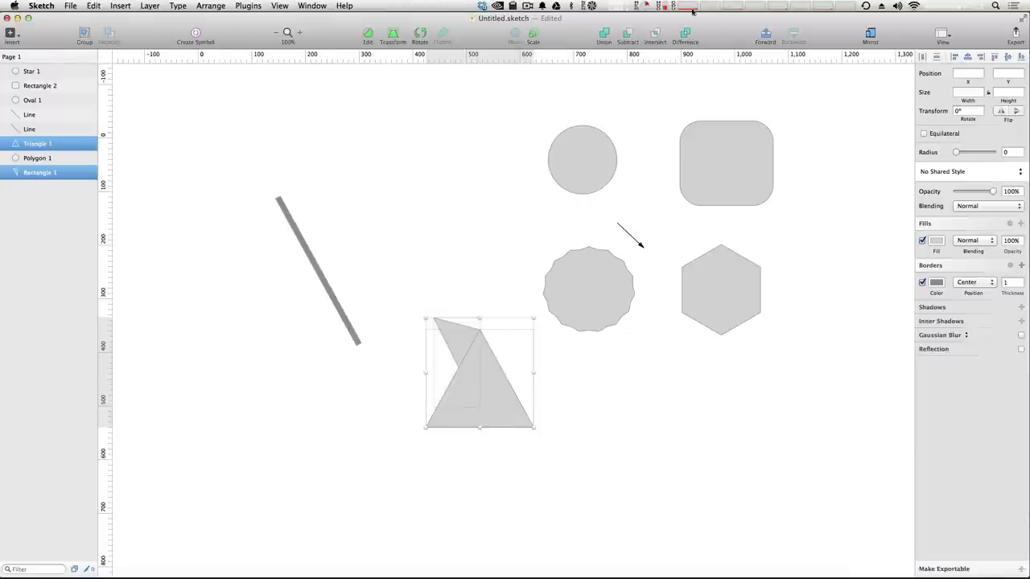
pyautogui.click(604, 37)
pyautogui.click(475, 230)
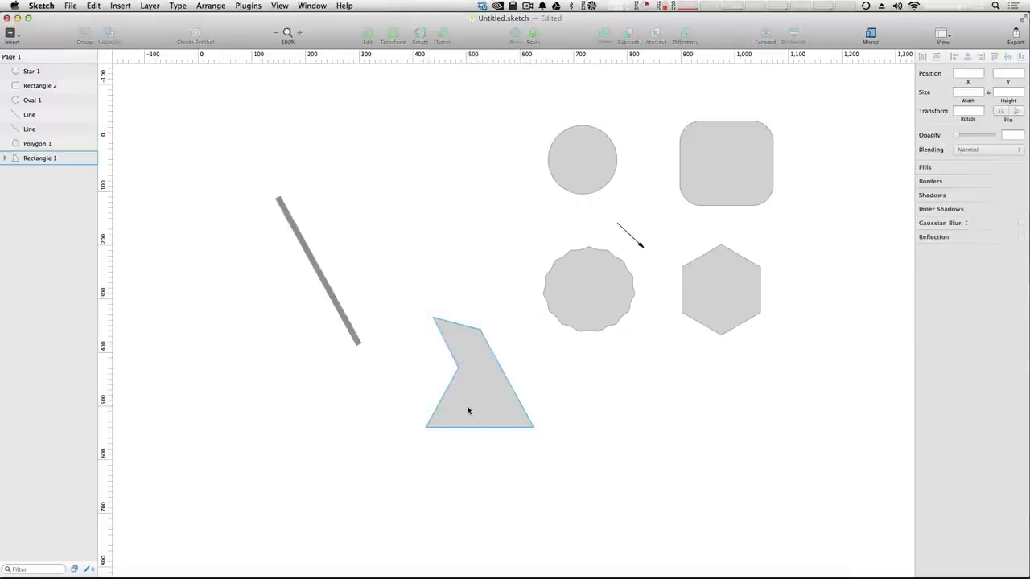
pyautogui.moveTo(469, 408); pyautogui.dragTo(409, 189)
pyautogui.click(448, 252)
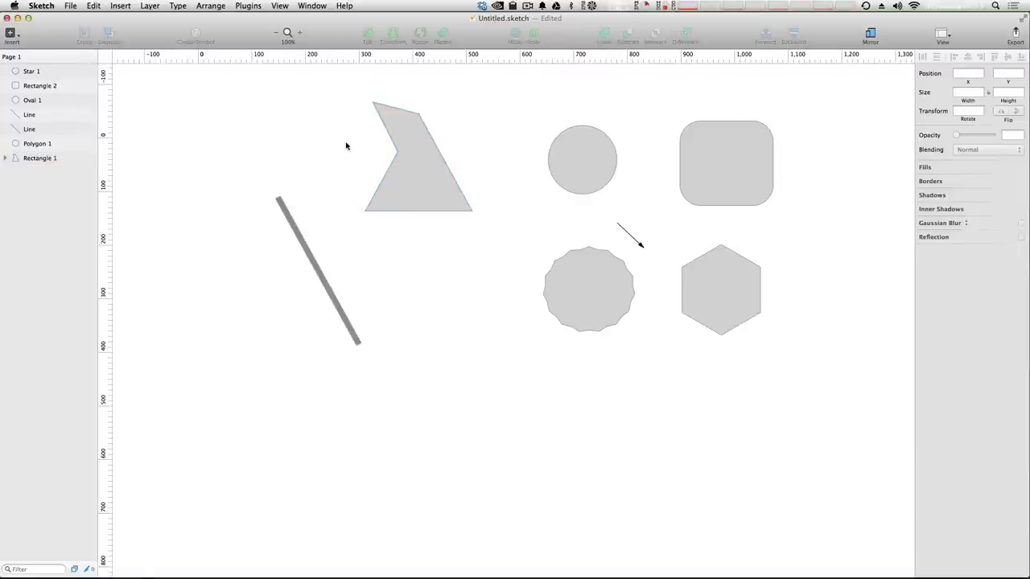
pyautogui.moveTo(405, 179); pyautogui.dragTo(448, 206)
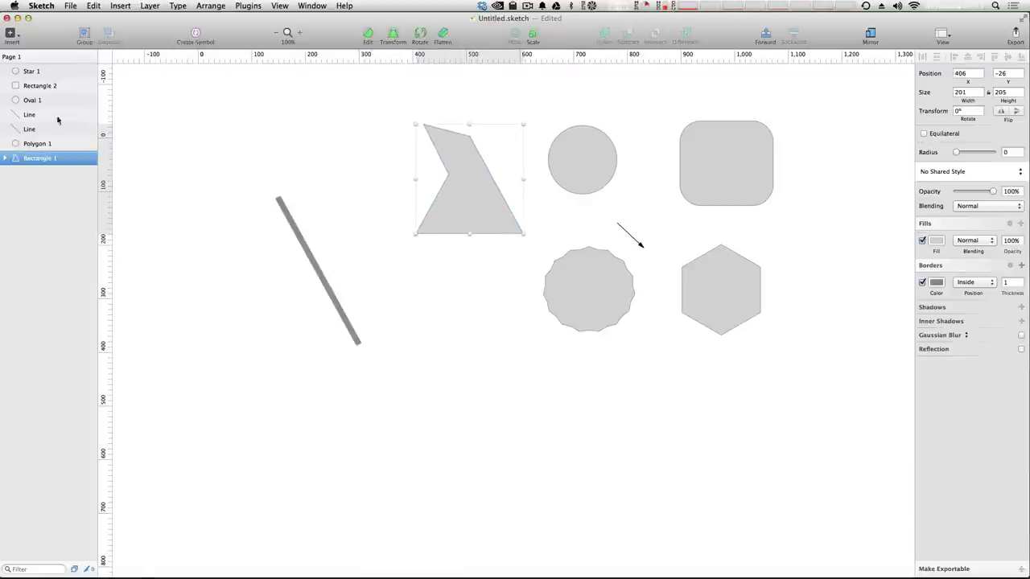
# Step: Pull Triangle 1's top vertex up and right into a sharp spike on the merged shape
pyautogui.click(5, 159)
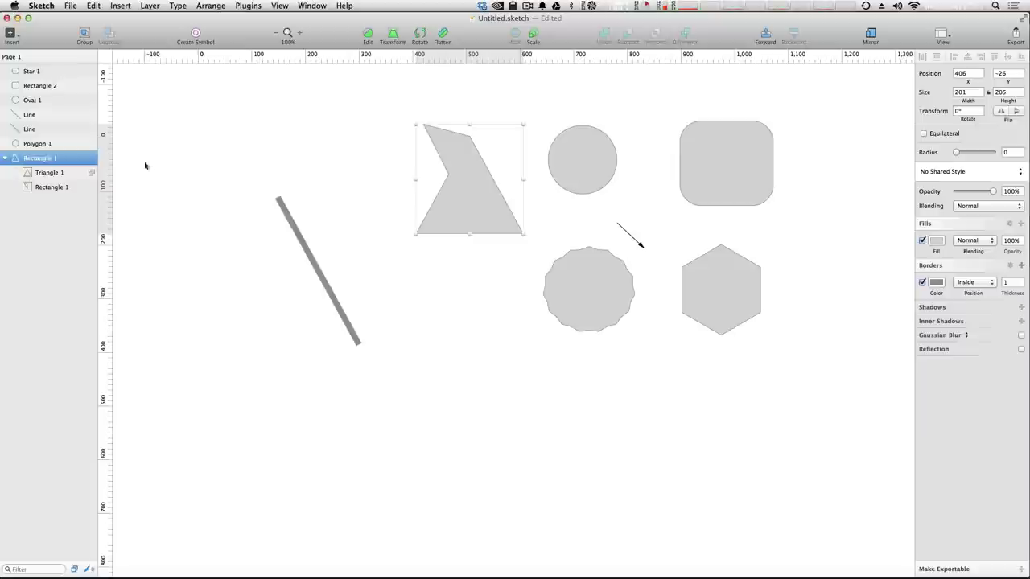
pyautogui.click(6, 158)
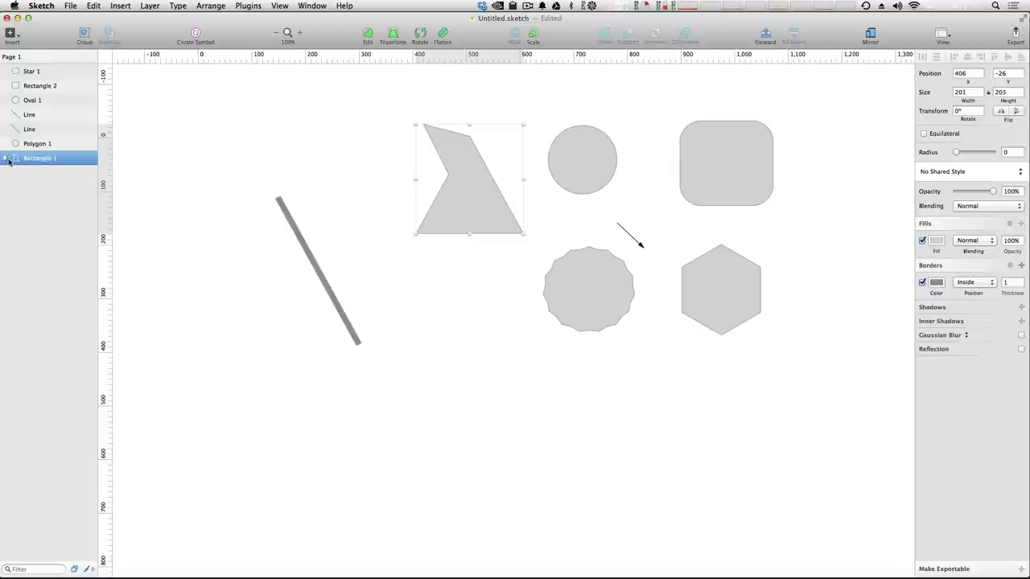
pyautogui.click(308, 165)
pyautogui.doubleClick(456, 197)
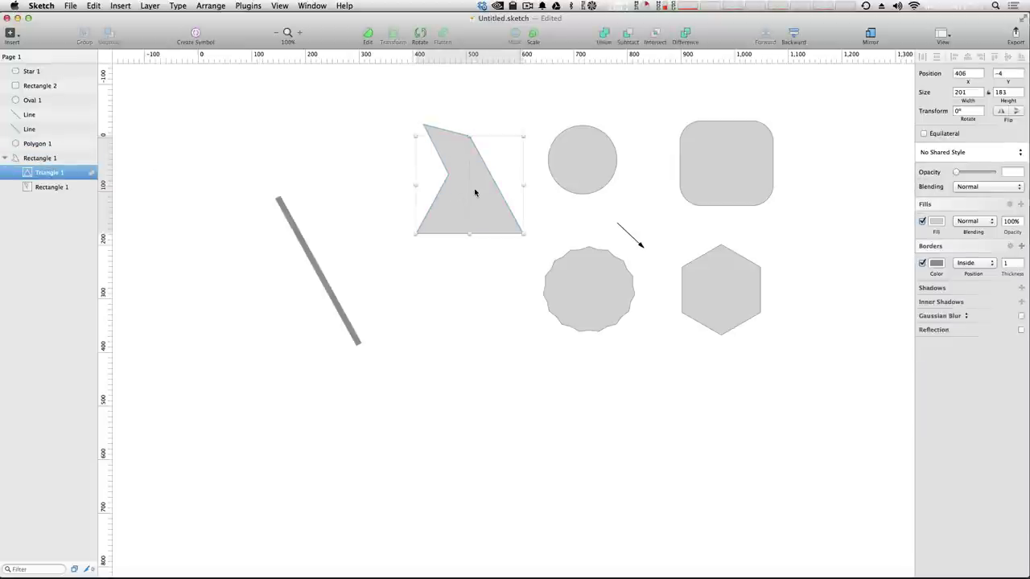
pyautogui.doubleClick(444, 157)
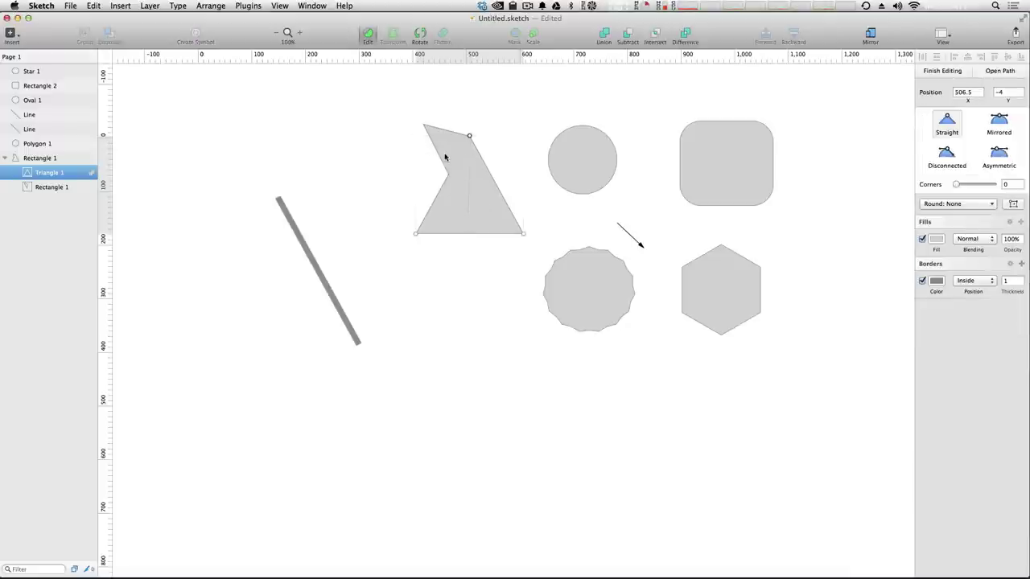
pyautogui.moveTo(471, 140); pyautogui.dragTo(499, 113)
# Step: Shift the combined shape slightly, leaving it 201 × 225 at 336, 8
pyautogui.press('Escape')
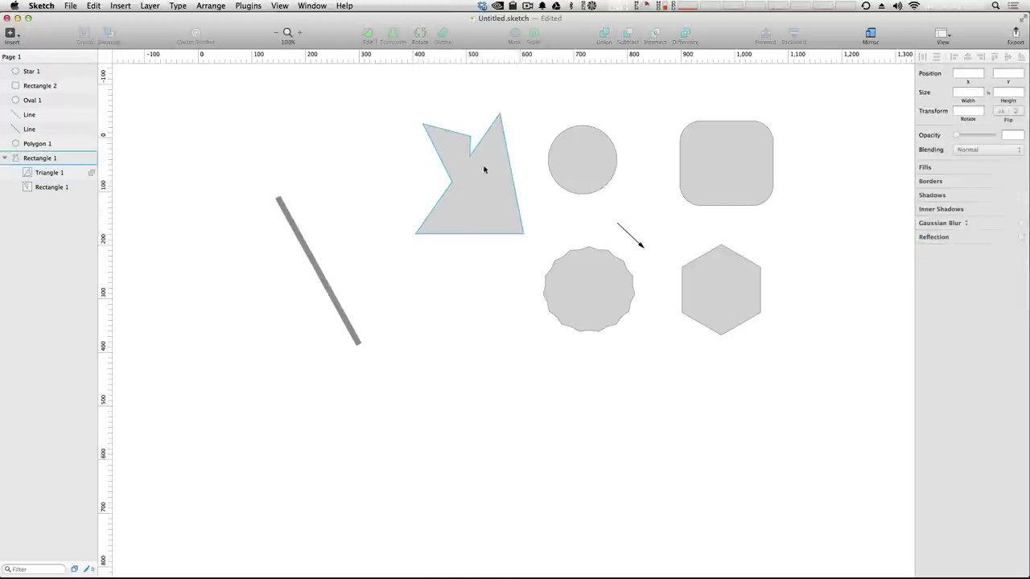
pyautogui.moveTo(485, 168); pyautogui.dragTo(417, 181)
pyautogui.moveTo(450, 221); pyautogui.dragTo(481, 236)
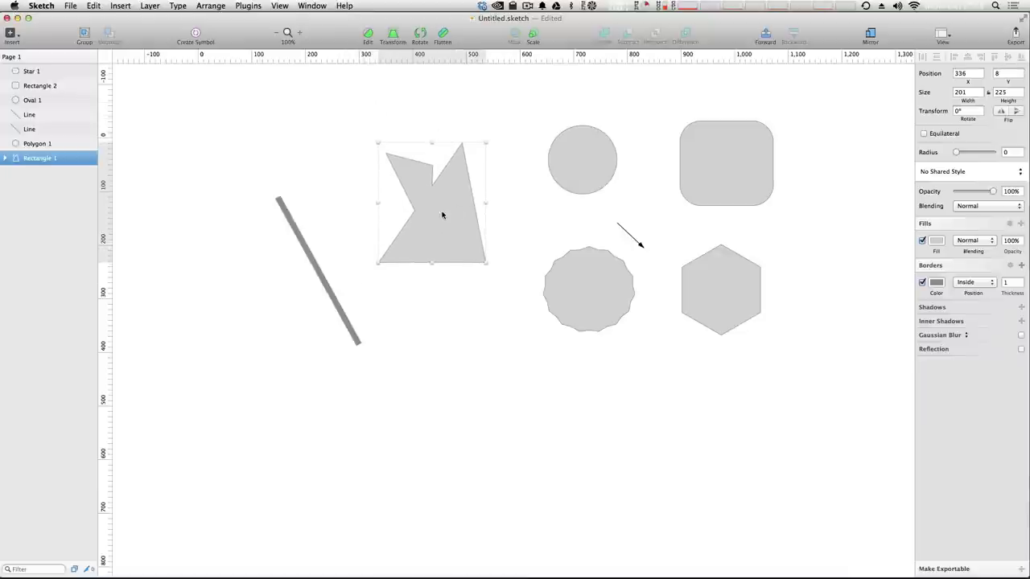
# Step: Enlarge the circle slightly, resize Rectangle 2 to 192 × 162 at 881, -32, and show the Insert list
pyautogui.click(569, 173)
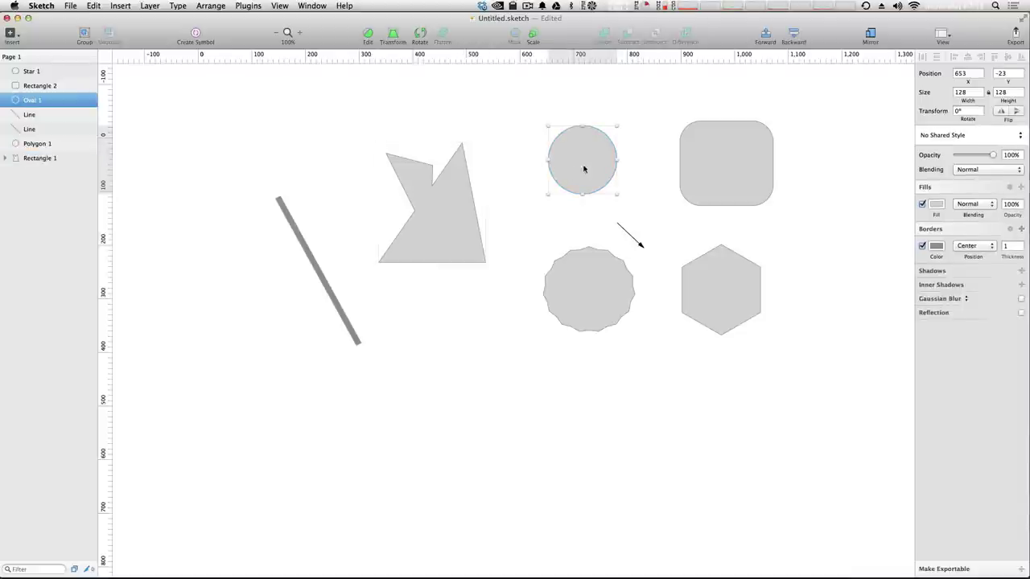
pyautogui.moveTo(619, 200); pyautogui.dragTo(665, 198)
pyautogui.click(732, 172)
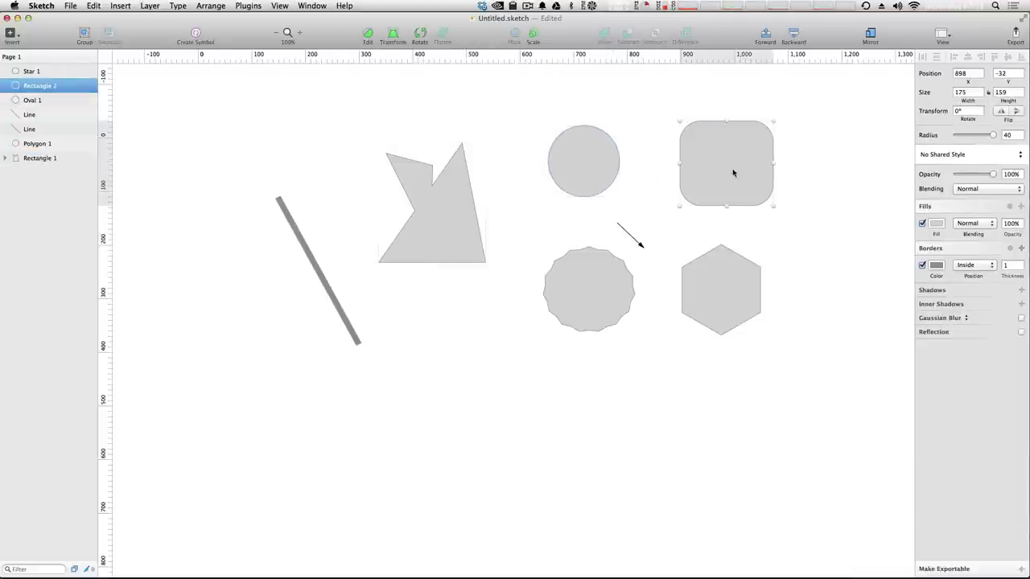
pyautogui.moveTo(678, 164)
pyautogui.mouseDown()
pyautogui.moveTo(761, 166)
pyautogui.moveTo(686, 165)
pyautogui.mouseUp()
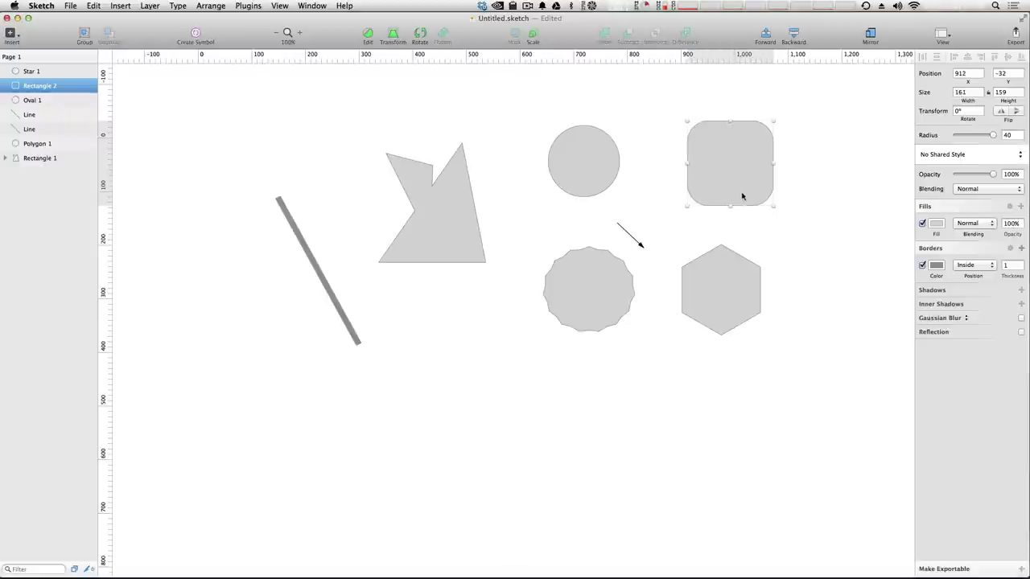
pyautogui.moveTo(729, 206); pyautogui.dragTo(651, 210)
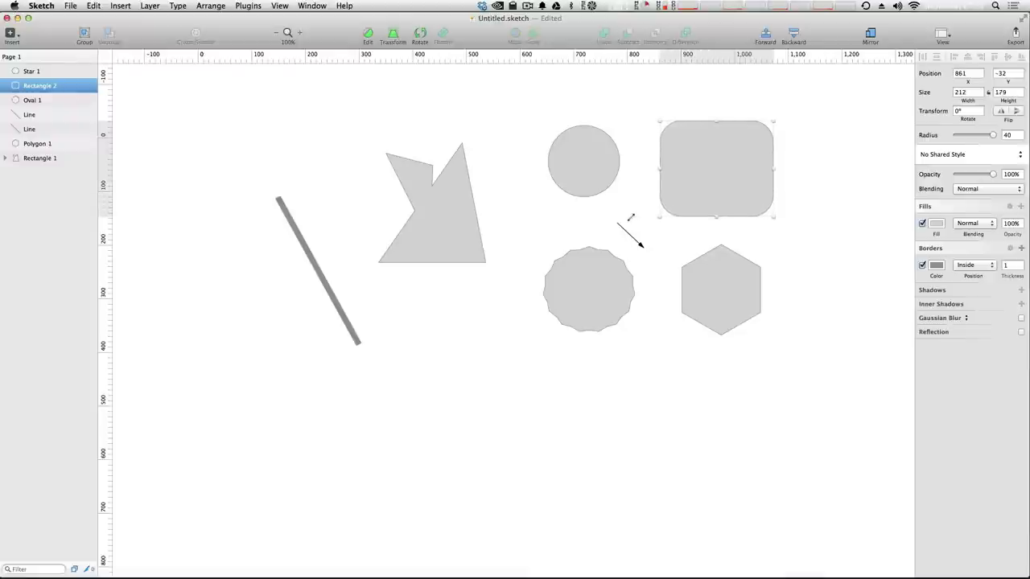
pyautogui.moveTo(631, 217); pyautogui.dragTo(659, 208)
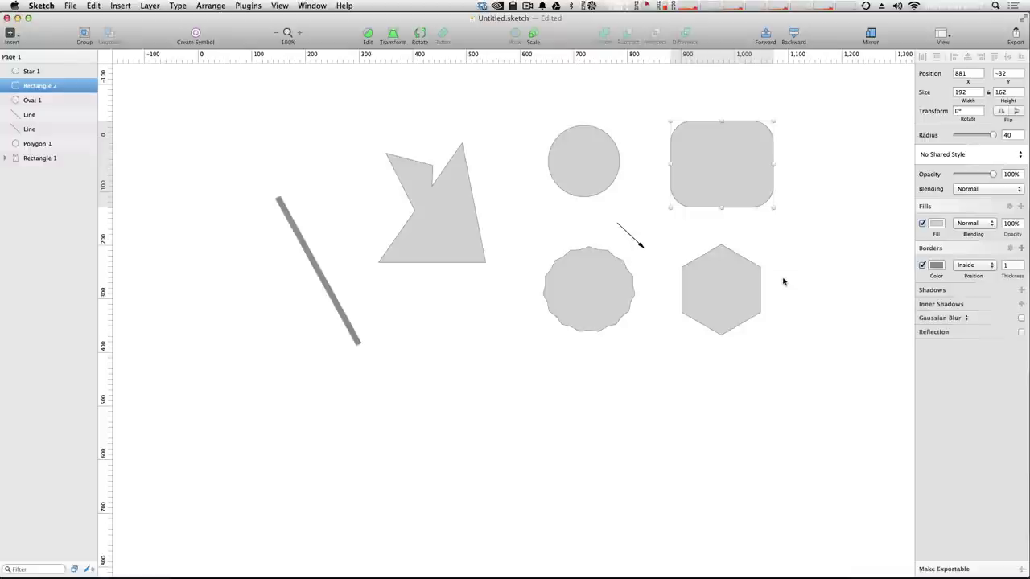
pyautogui.click(12, 34)
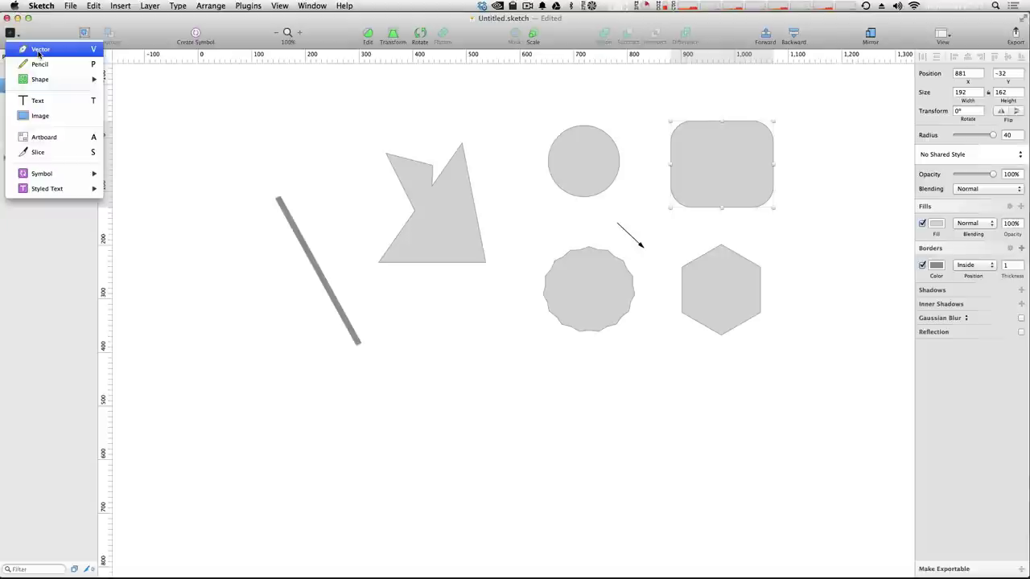
# Step: Dismiss the Insert list without choosing an item, leaving the seven shapes on the canvas
pyautogui.click(683, 87)
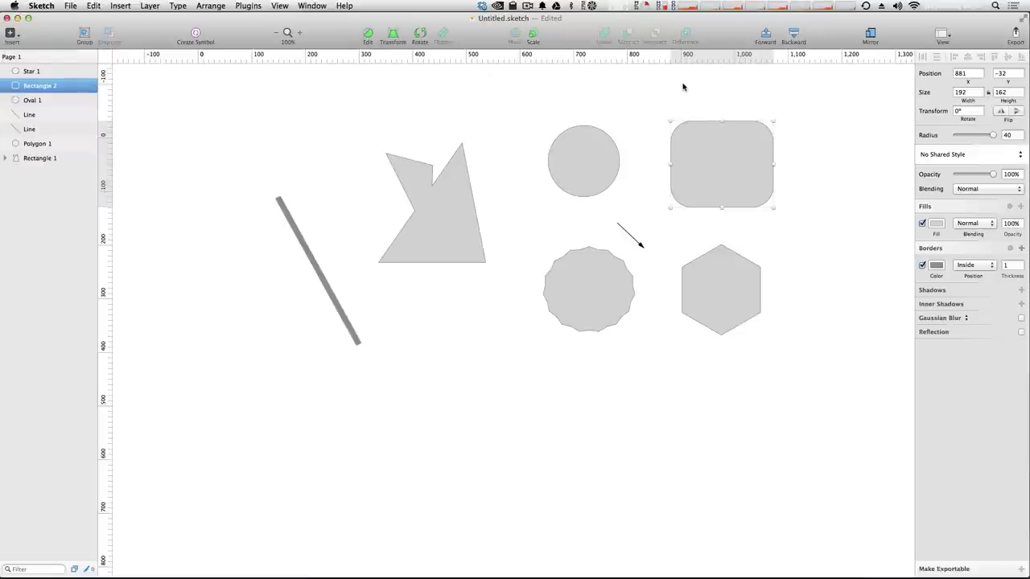